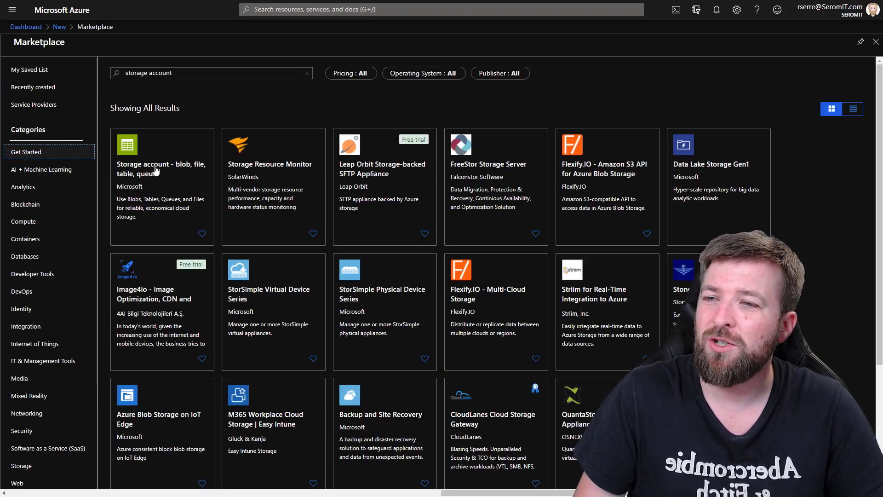
- Start creating a Microsoft storage account (blob, file, table, queue) from the Marketplace results
left_click(155, 168)
left_click(93, 105)
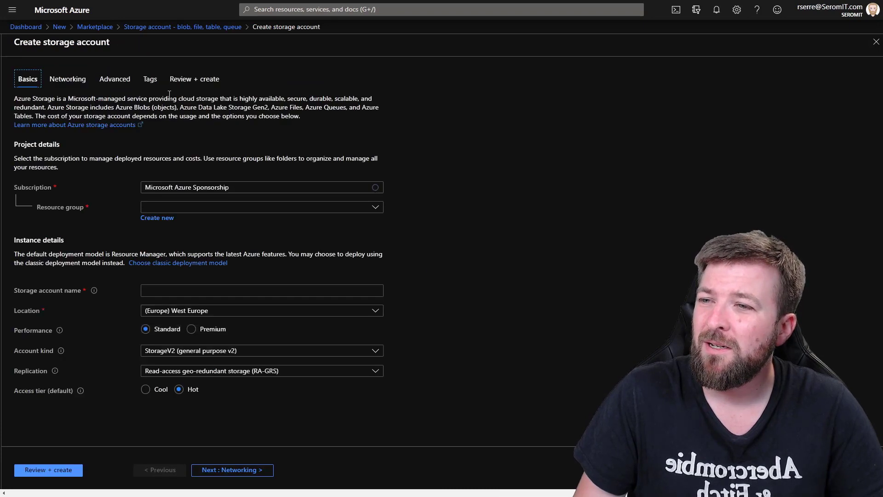
left_click(173, 210)
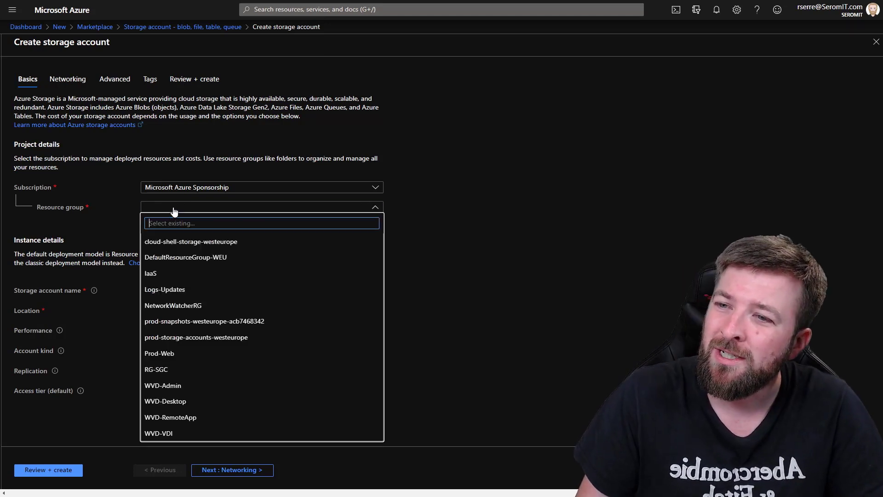
type("V")
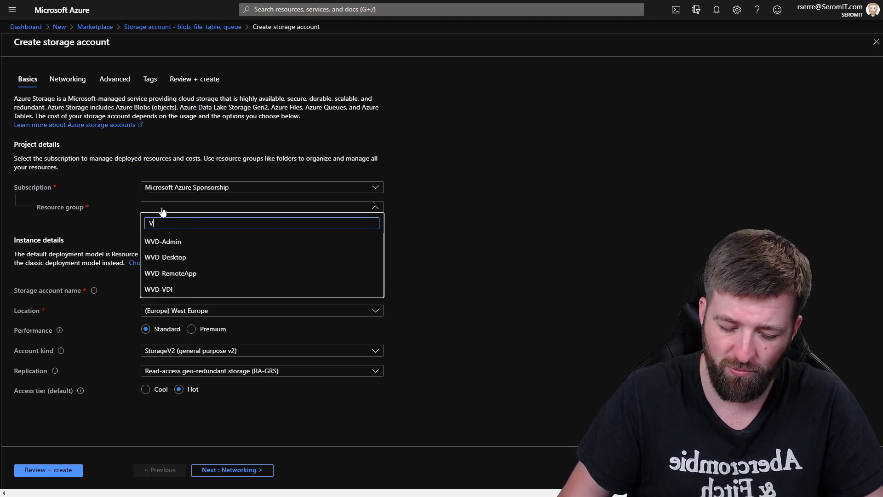
type("eeam")
left_click(491, 222)
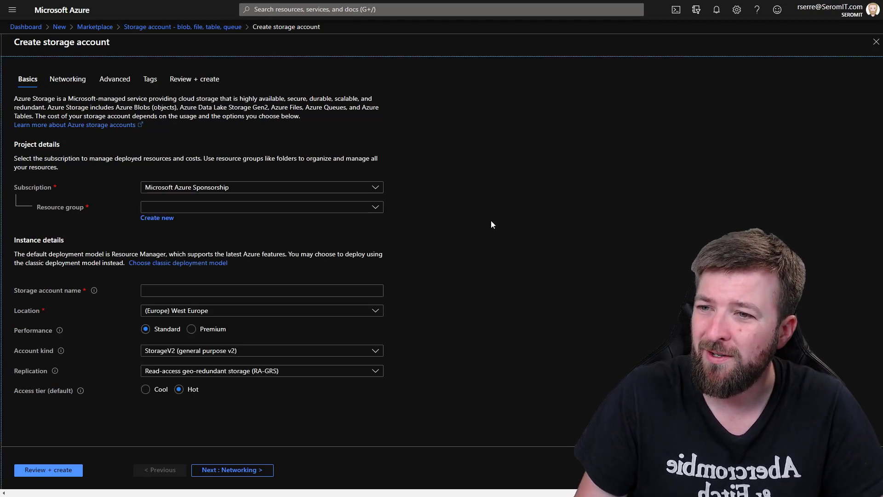
left_click(285, 209)
- Create a new resource group named Veeam for the storage account
left_click(150, 219)
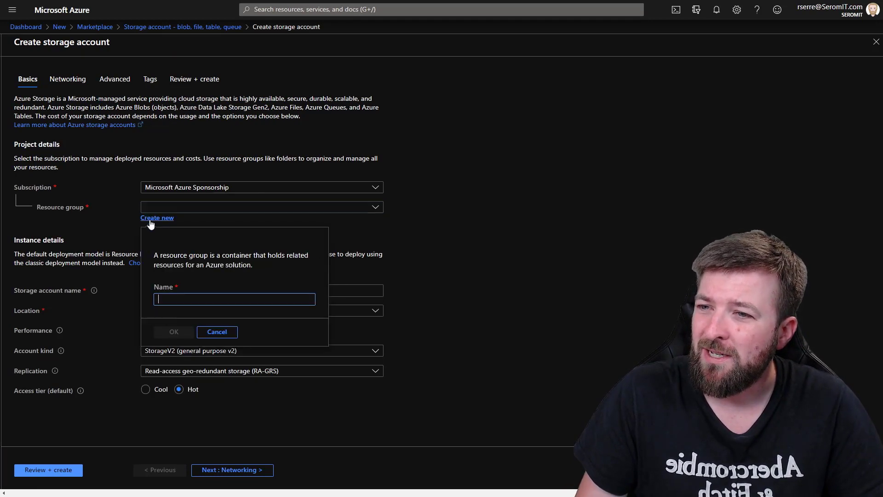
type("Veeam")
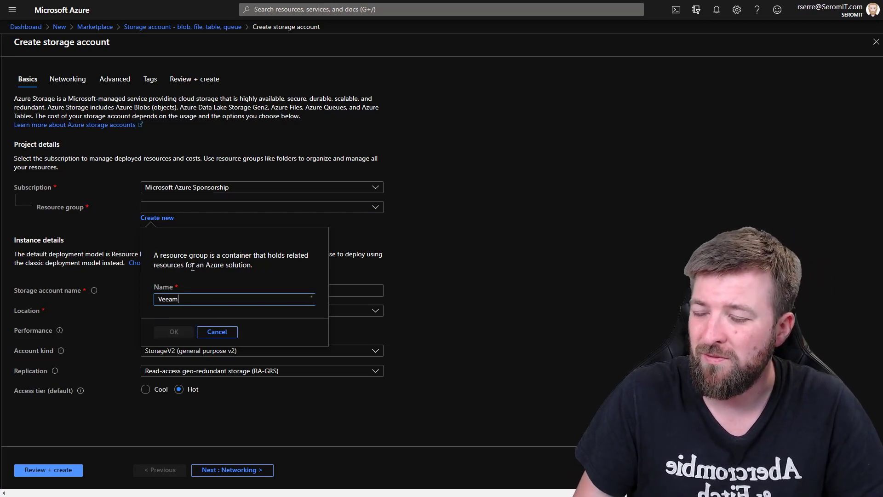
left_click(175, 331)
- Name the storage account seromitveeambackup and set its location to (Europe) France Central
left_click(150, 289)
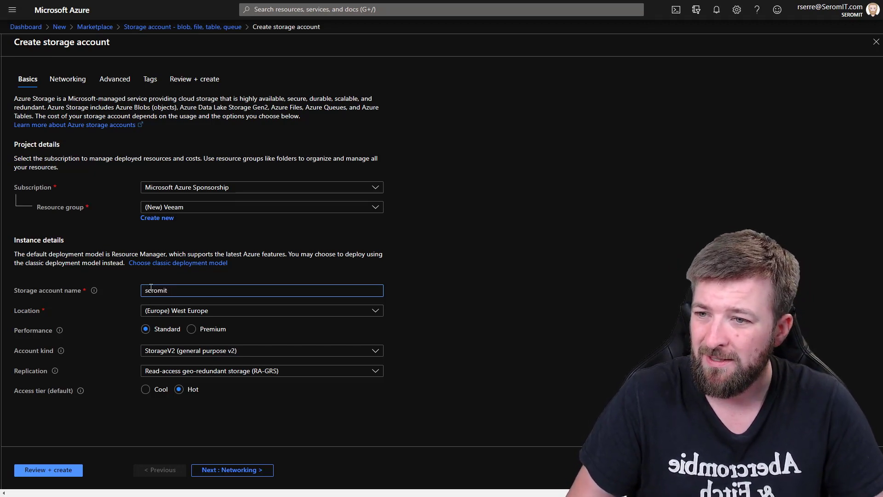
type("veeambackup")
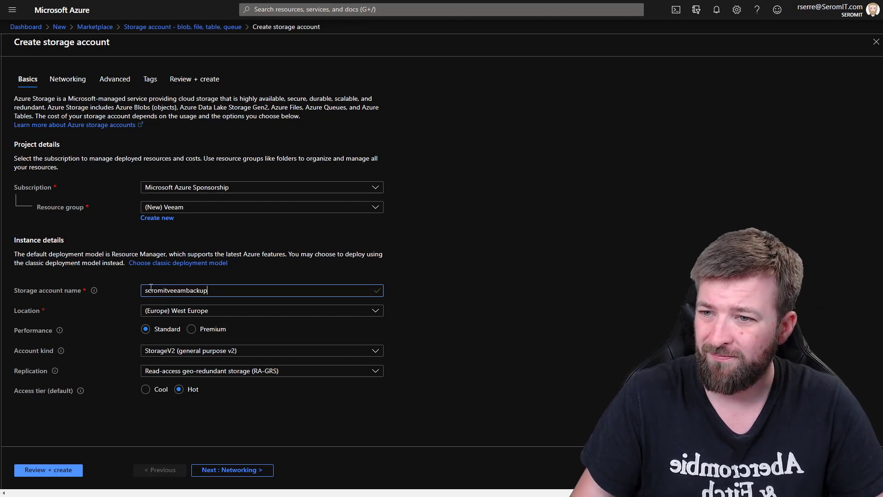
left_click(492, 327)
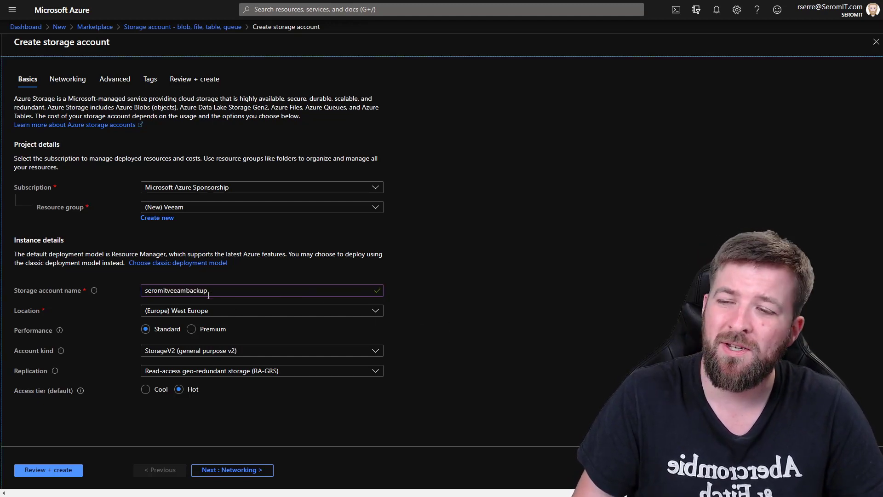
left_click(236, 313)
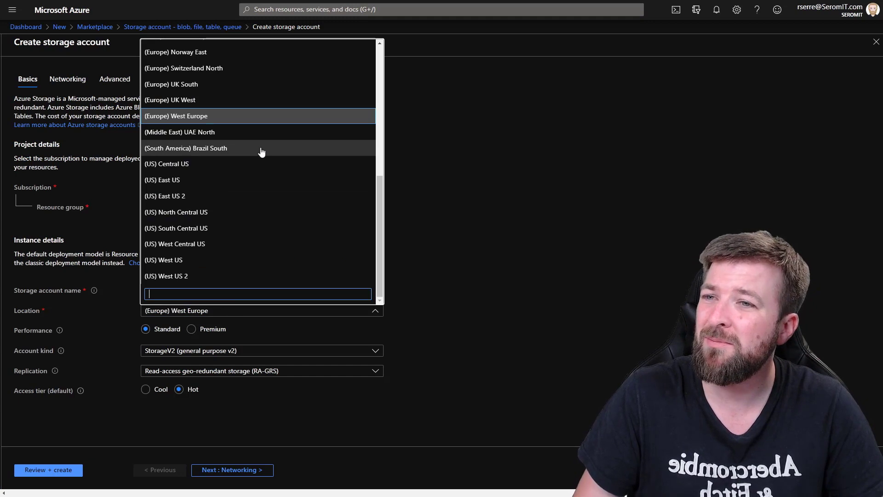
scroll(254, 178, "up", 3)
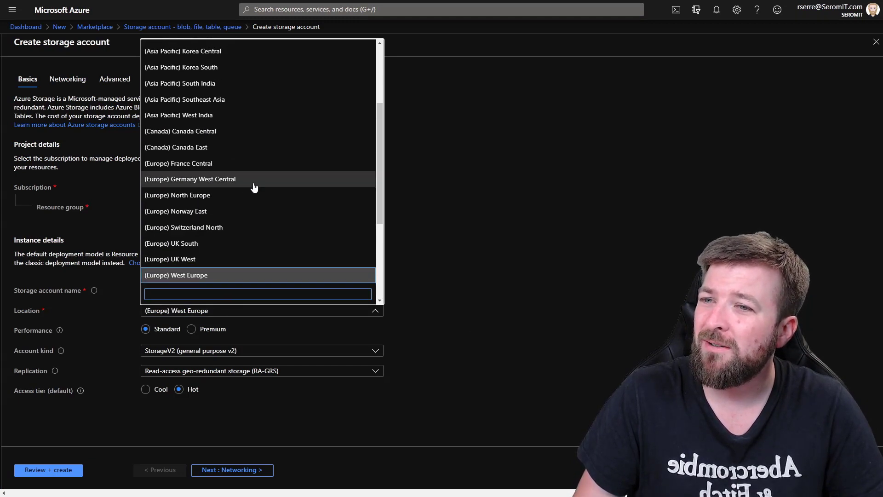
left_click(253, 163)
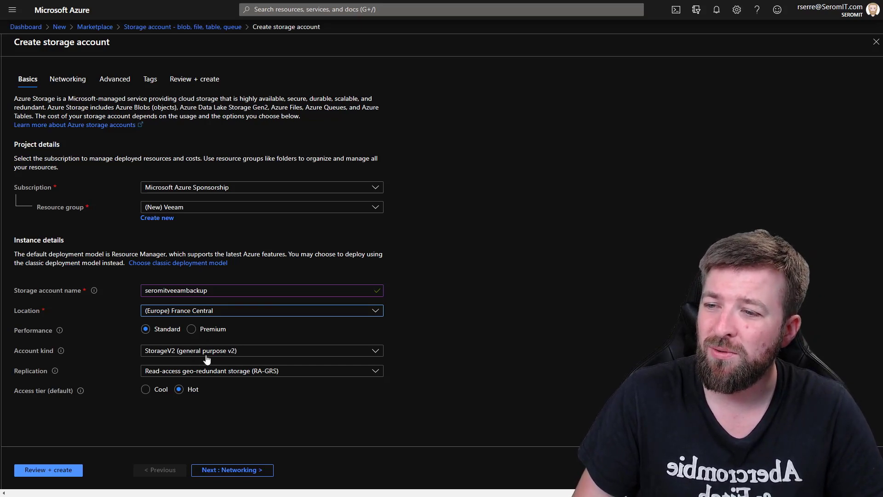
- Set the replication to Locally-redundant storage (LRS) and the default access tier to Cool
left_click(216, 372)
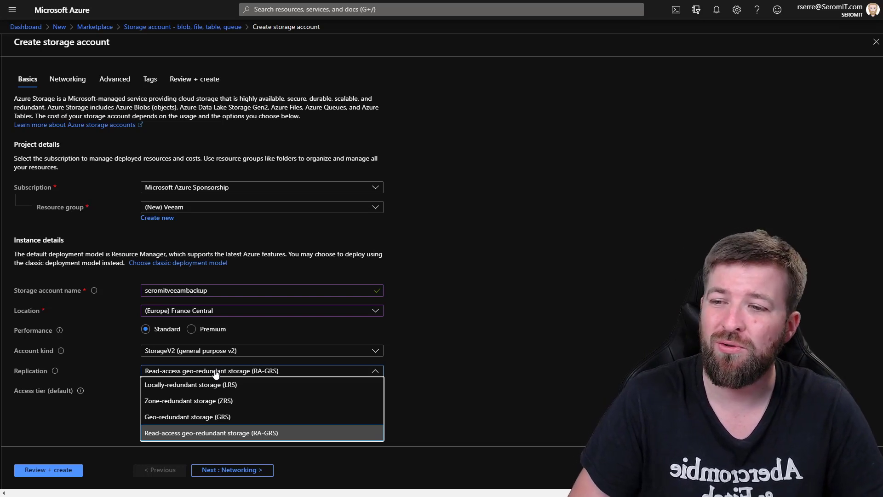
left_click(218, 387)
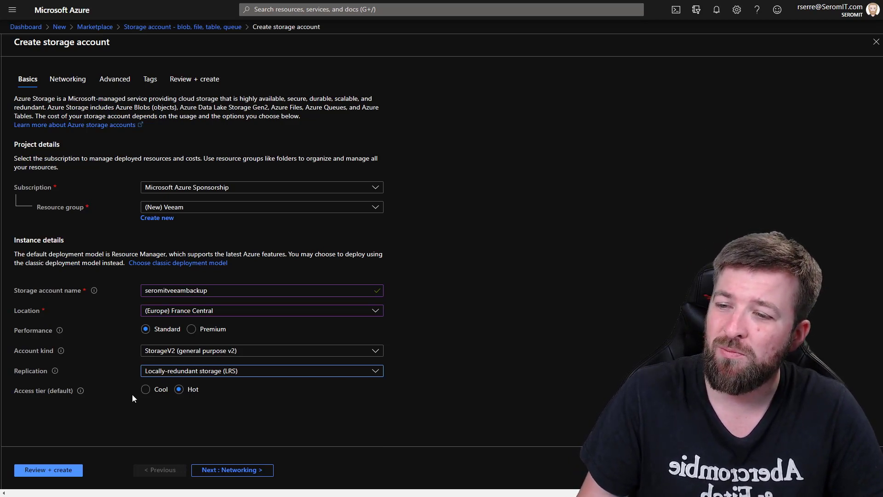
left_click(146, 390)
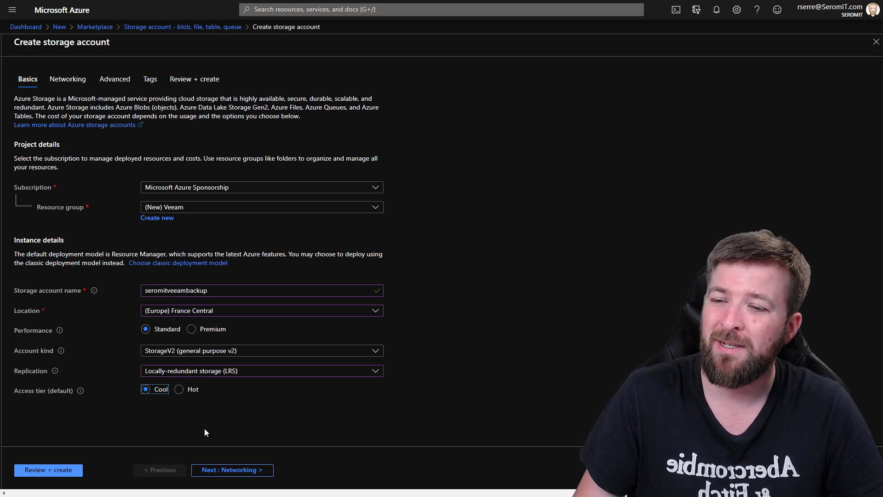
- Review and create the storage account, and open the deployed resource
left_click(63, 470)
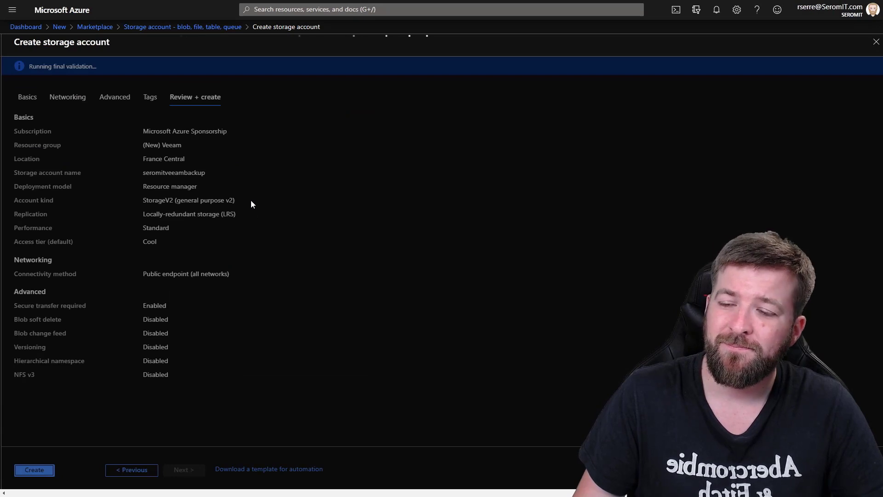
left_click(34, 469)
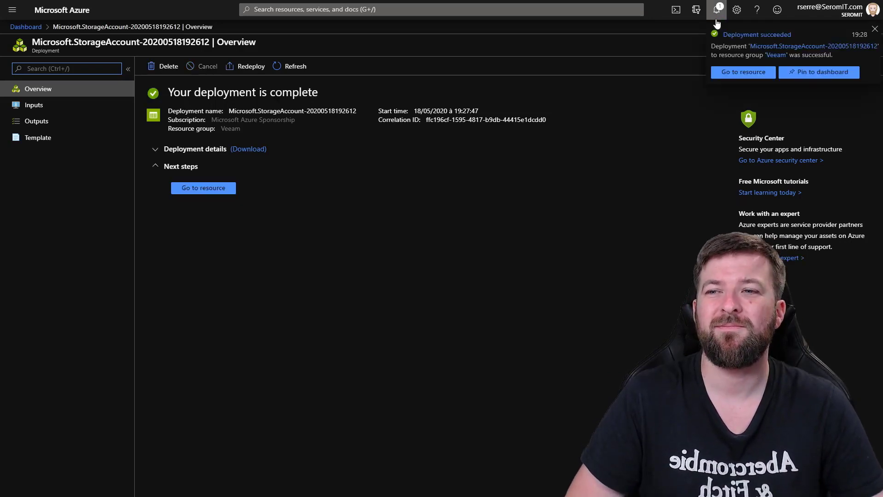
left_click(733, 75)
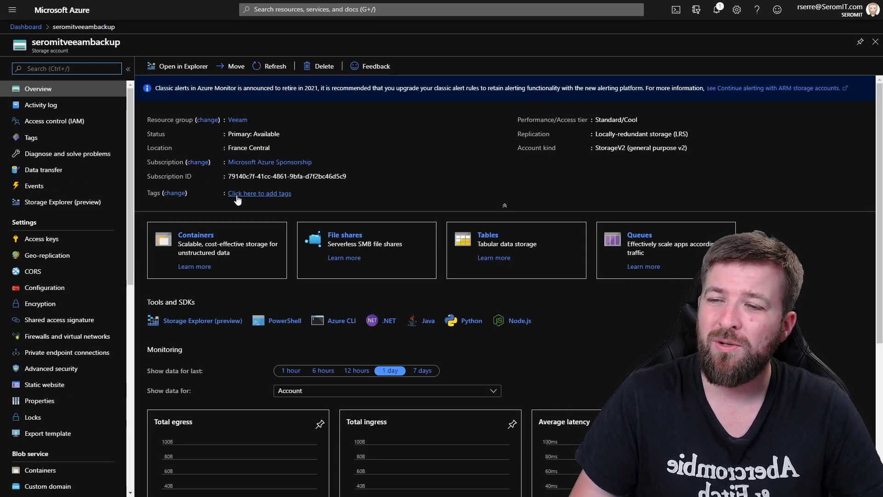
- Create a blob container named veeam in the storage account with private access
left_click(203, 234)
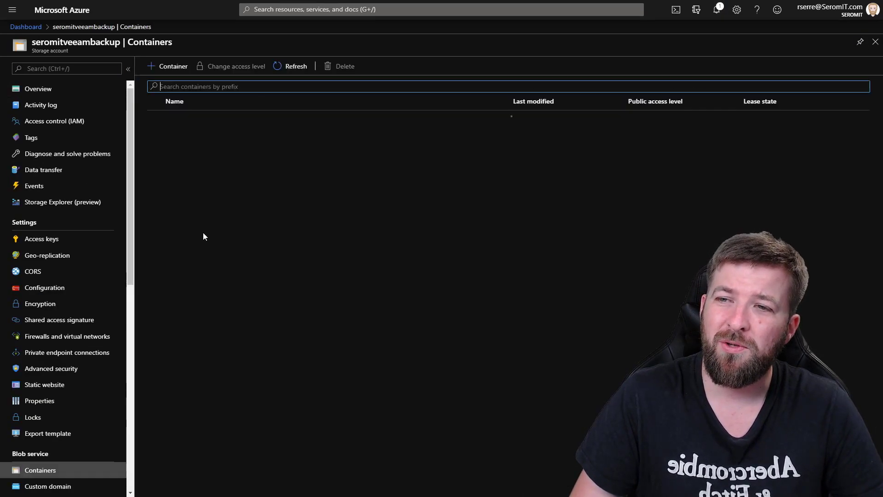
left_click(168, 73)
type("Veeam")
key("BackSpace")
key("BackSpace")
key("BackSpace")
key("BackSpace")
key("BackSpace")
type("veeam")
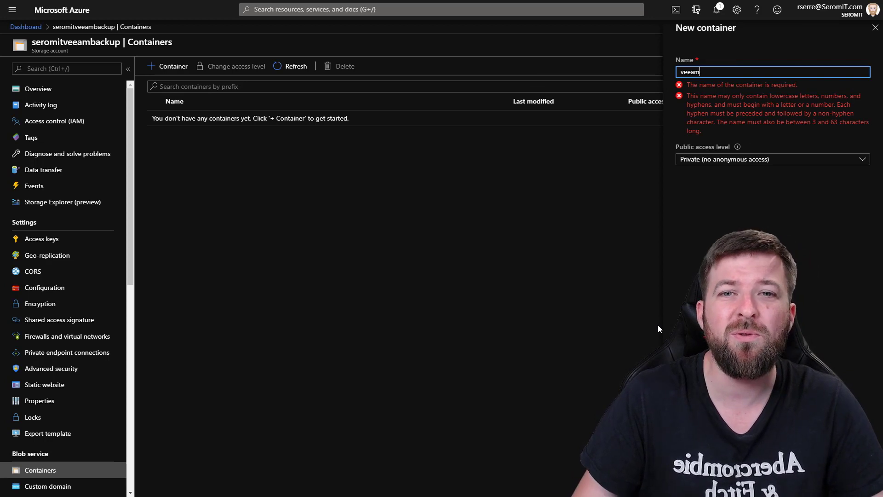
key("Return")
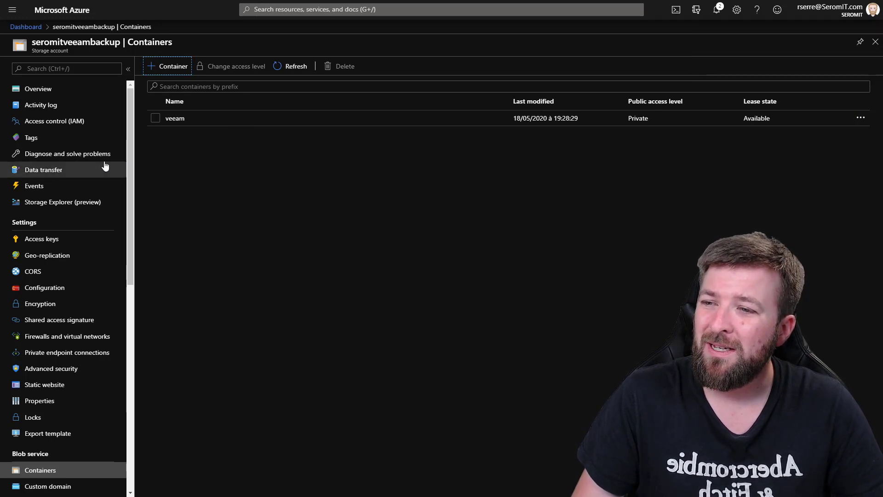
- Open the access keys of the seromitveeambackup storage account
left_click(59, 321)
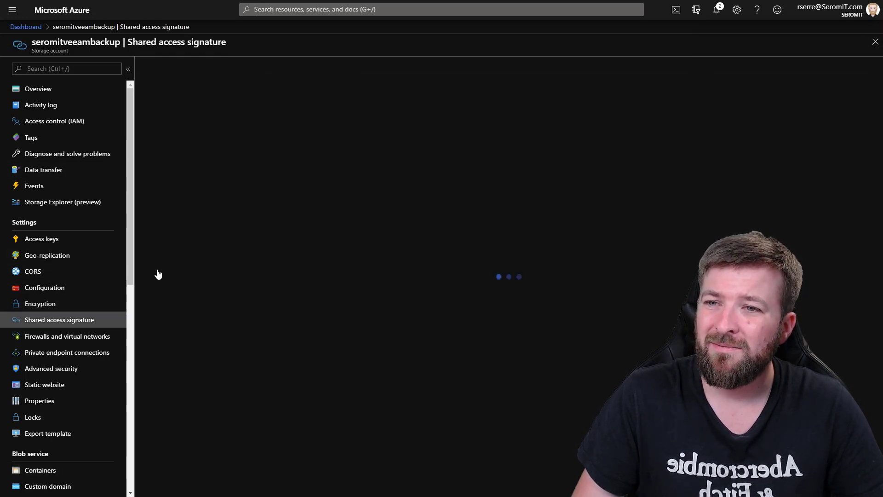
left_click(46, 239)
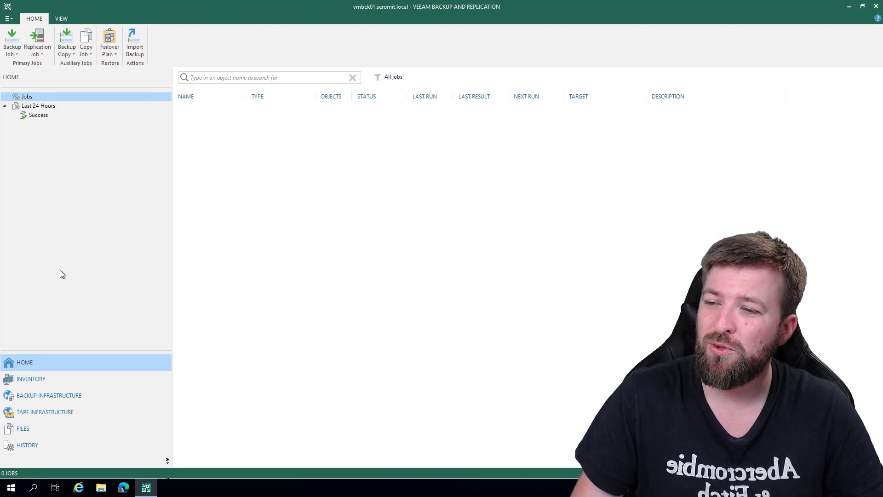
- Switch to Veeam Backup and Replication and examine the existing backup repositories in the backup infrastructure
left_click(46, 396)
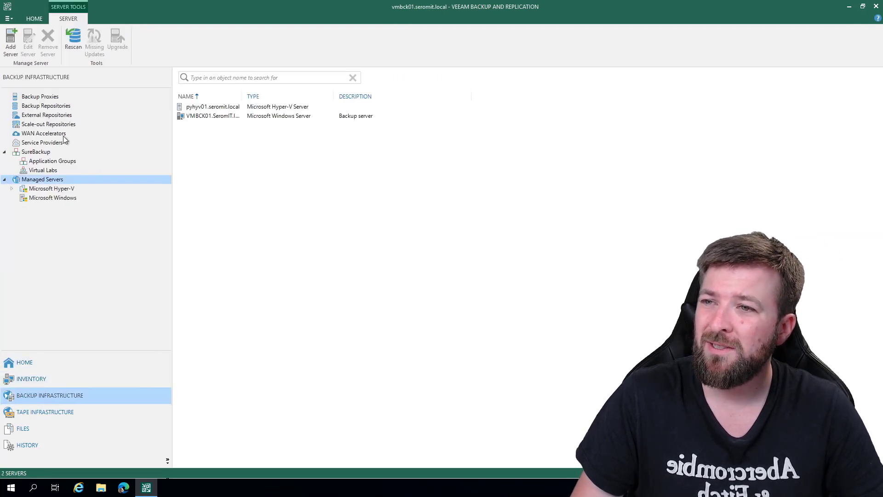
left_click(40, 107)
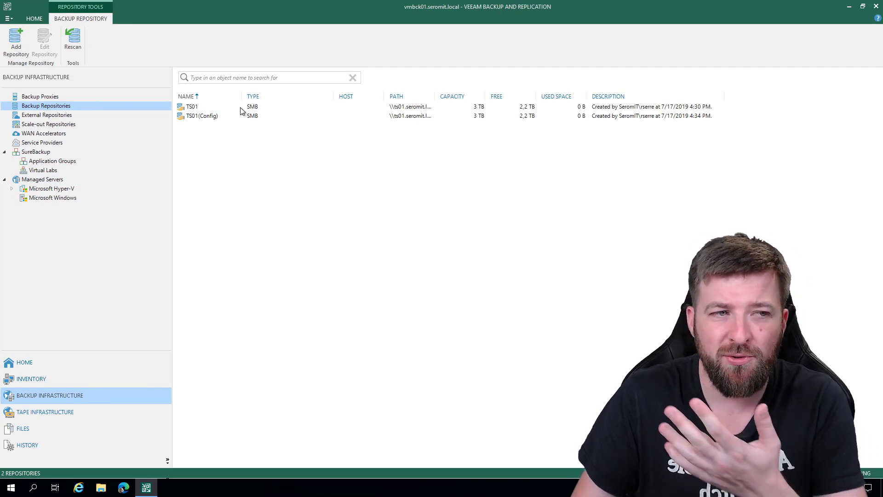
left_click(200, 109)
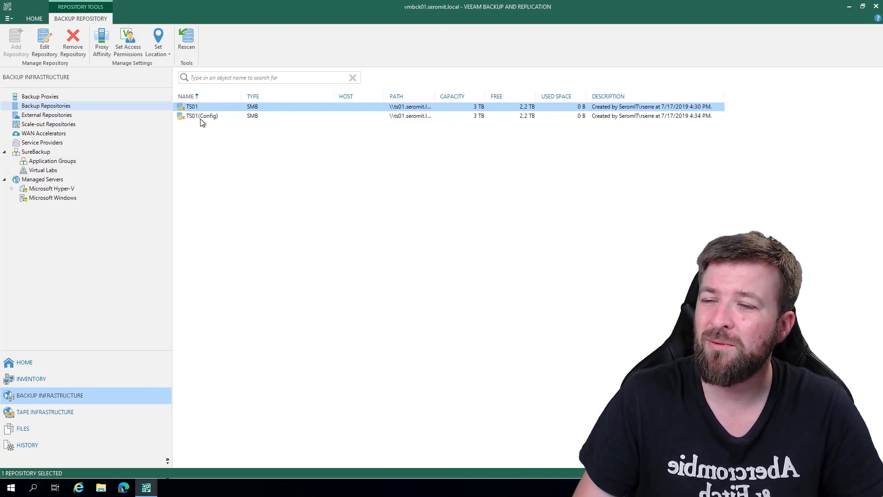
- Start adding a backup repository based on object storage, using Microsoft Azure Blob Storage
right_click(79, 106)
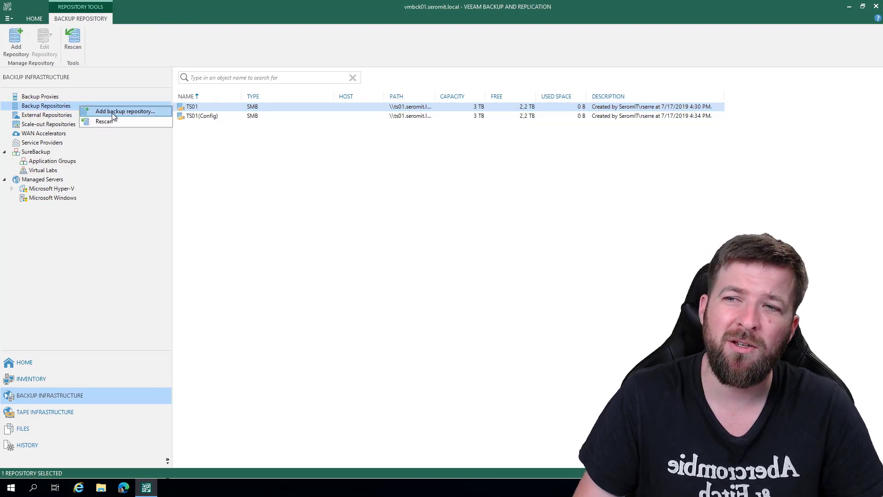
left_click(113, 113)
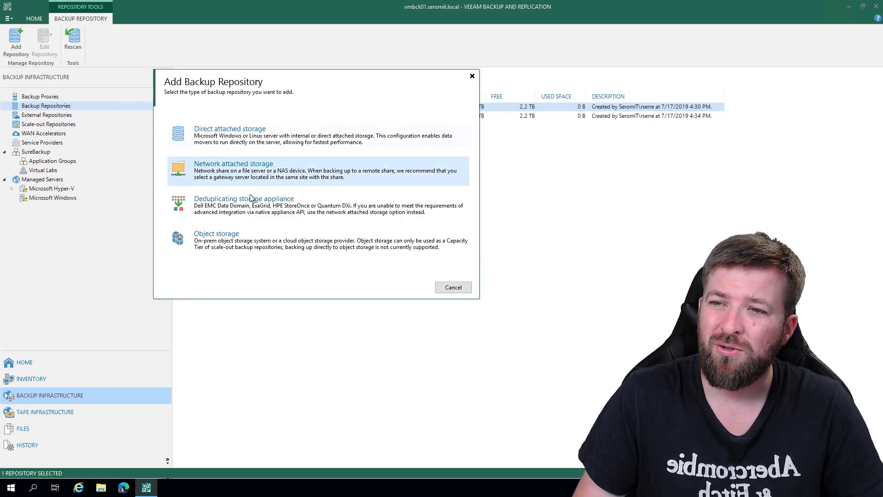
left_click(237, 237)
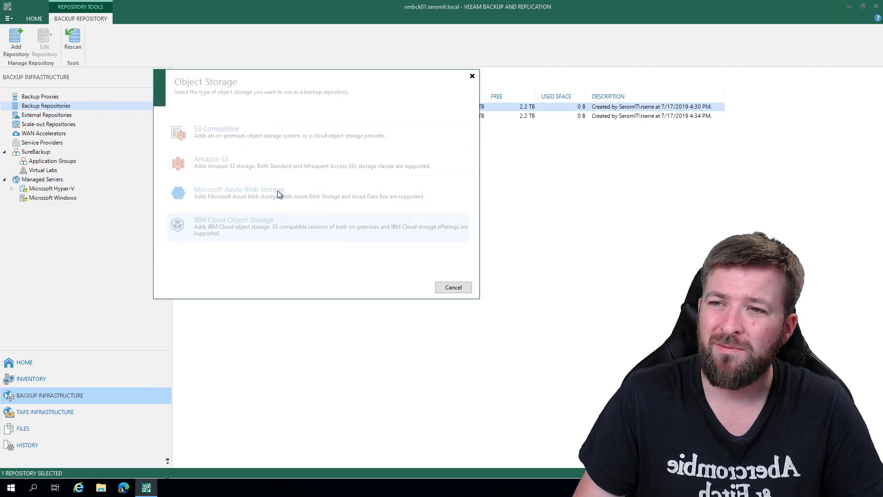
left_click(253, 197)
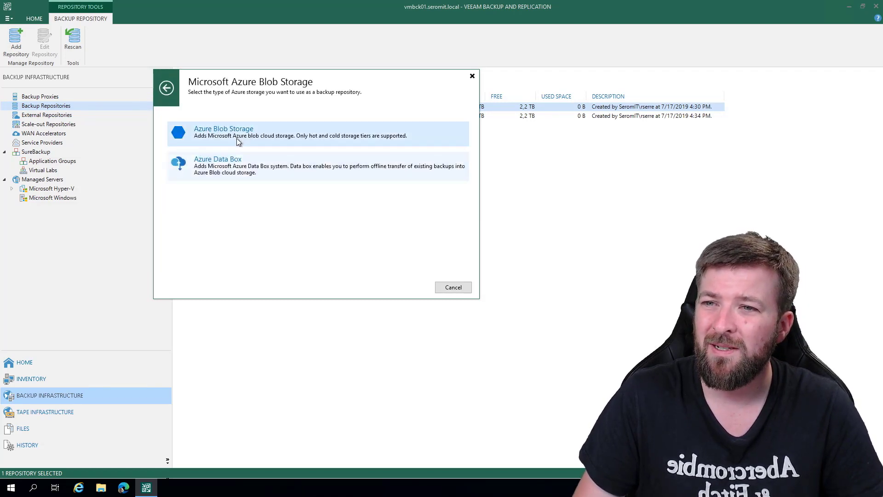
left_click(234, 134)
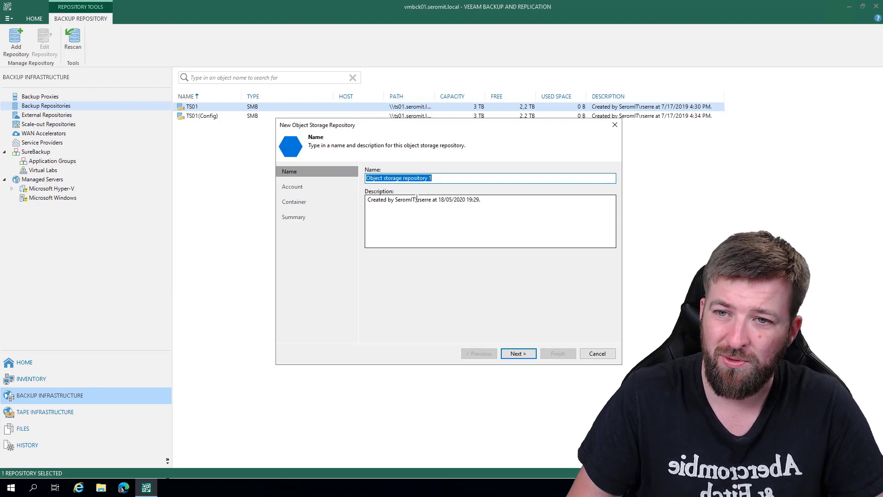
- Name the object storage repository Azure, clear its description and proceed to the account settings
type("Azure")
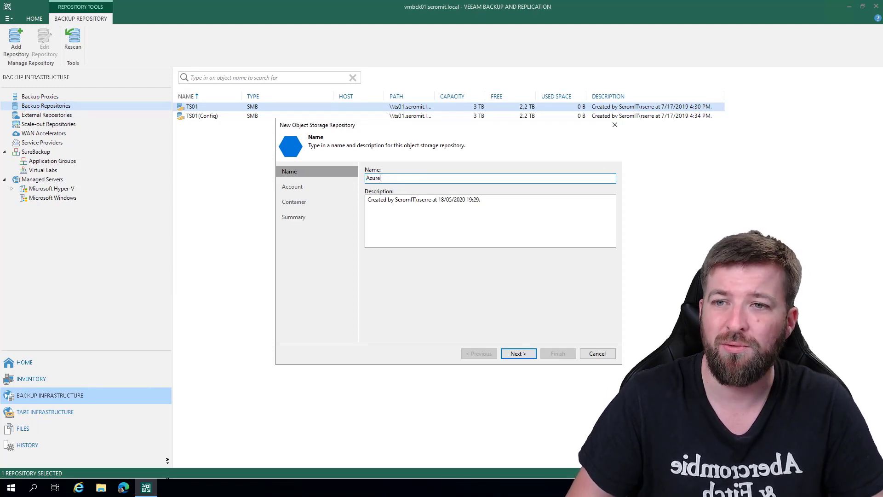
left_click(473, 210)
key("ctrl+a")
key("BackSpace")
left_click(518, 353)
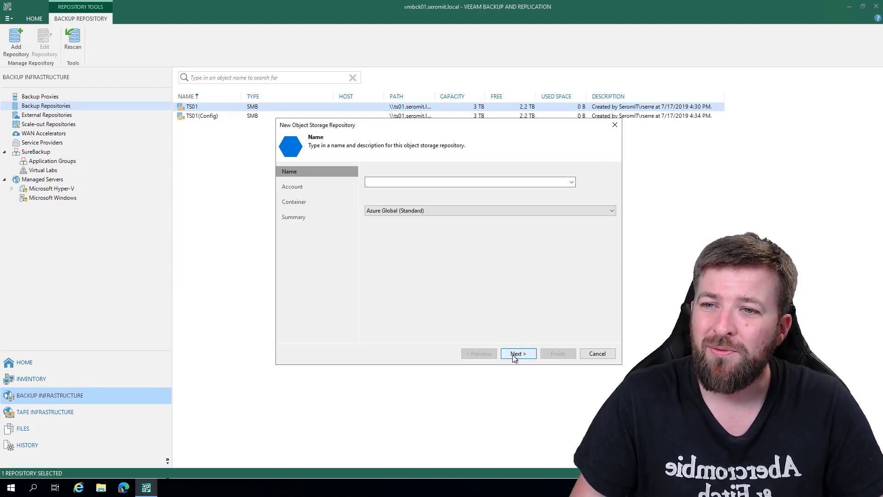
- Start a new Microsoft Azure storage credential and enter the storage account name seromitveeambackup, copied from the Azure portal, as its account
left_click(572, 182)
left_click(573, 191)
left_click(557, 196)
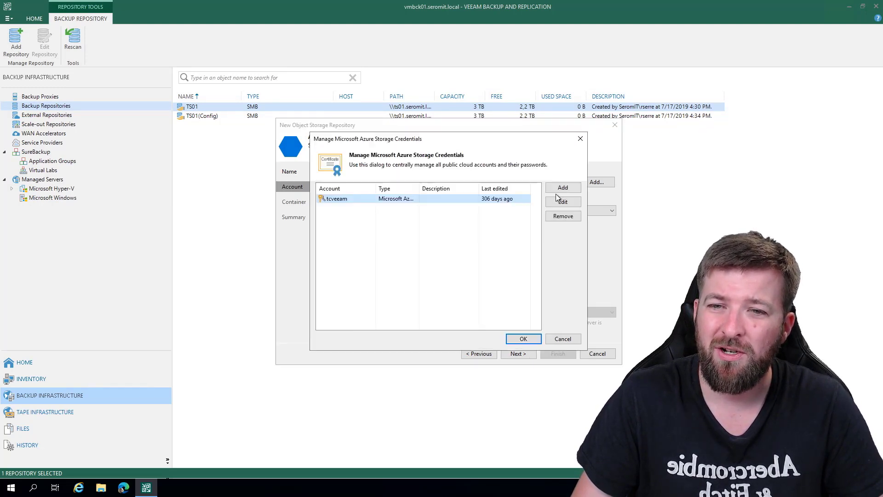
left_click(552, 189)
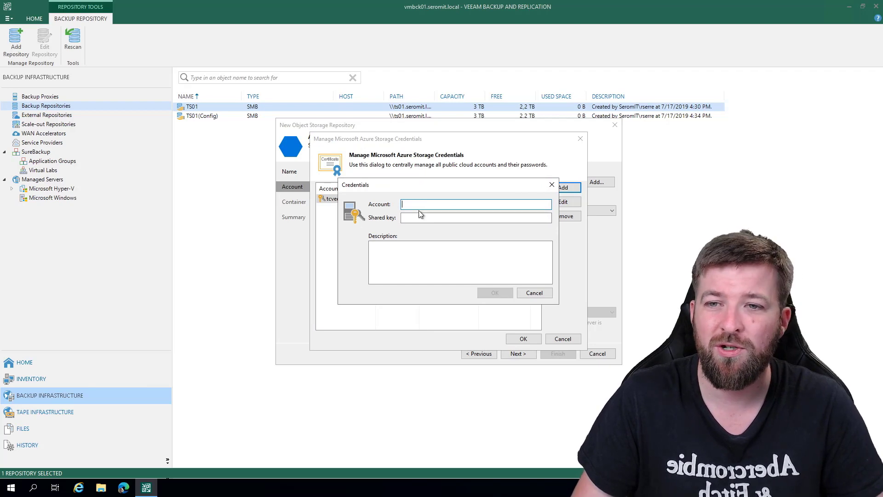
left_click(407, 218)
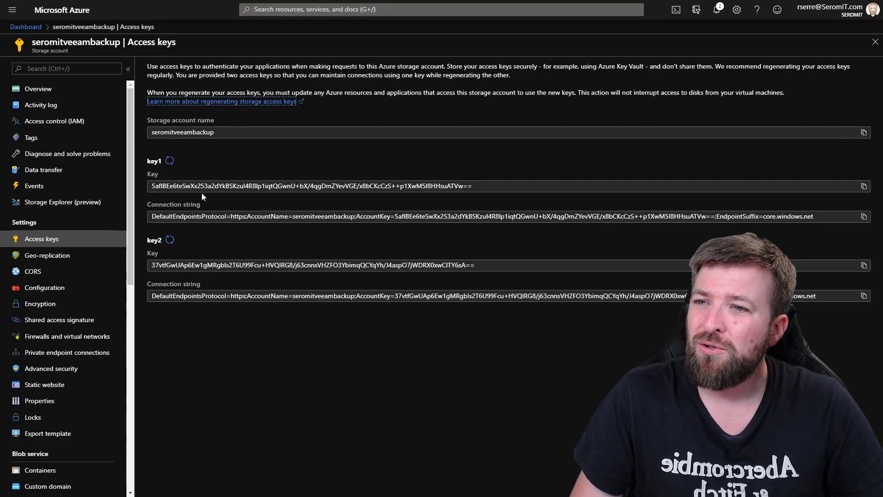
left_click_drag(224, 128, 140, 129)
key("ctrl+c")
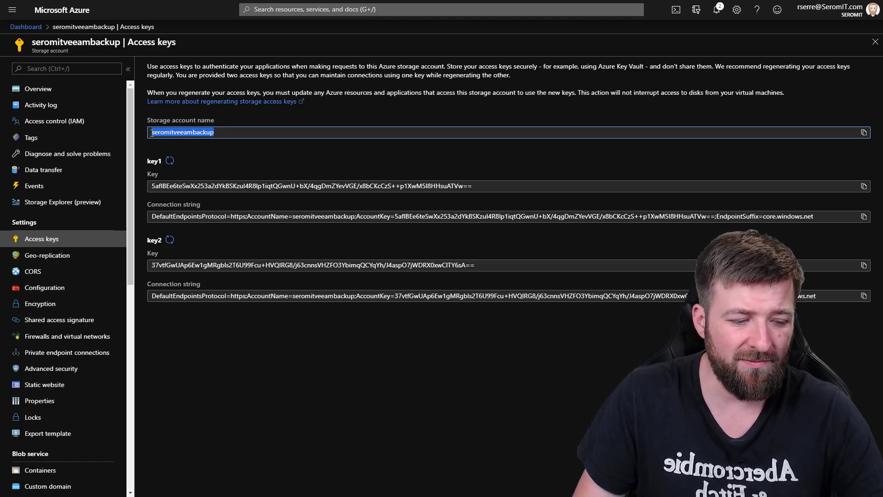
key("alt+Tab")
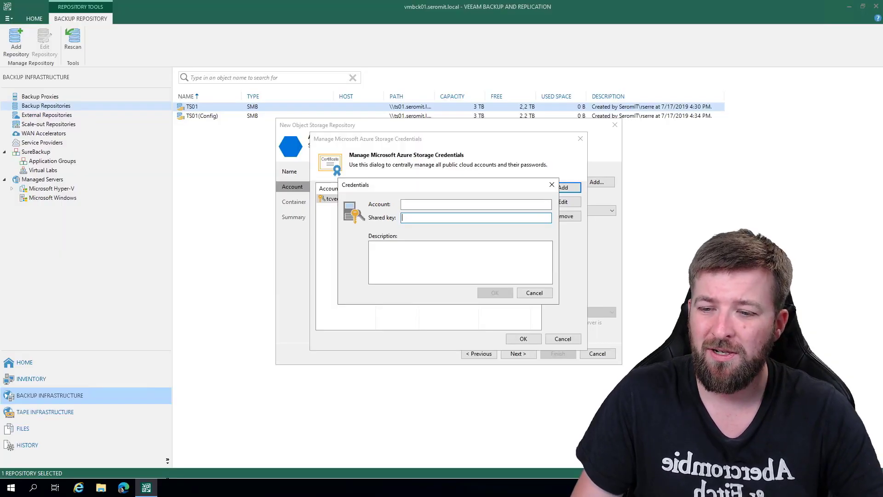
left_click(418, 204)
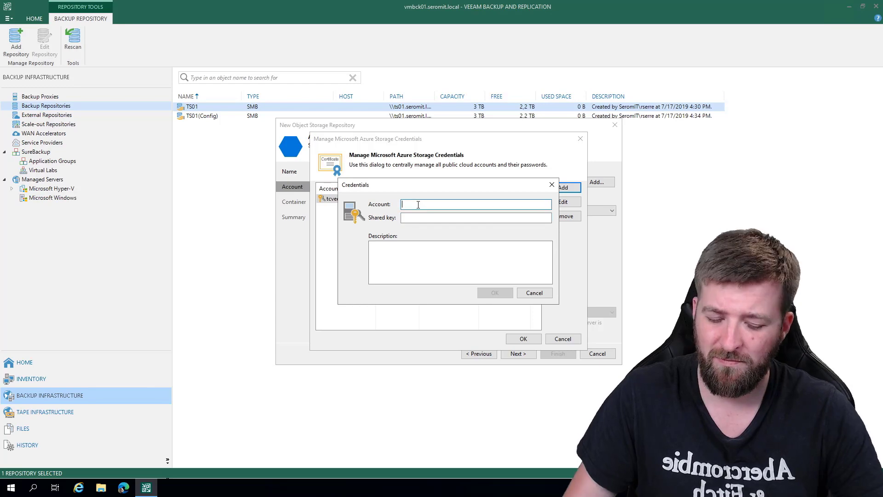
key("ctrl+v")
- Copy the storage account's key1 from the Azure portal, paste it as the credential's shared key in Veeam, and save the cloud account
key("alt+Tab")
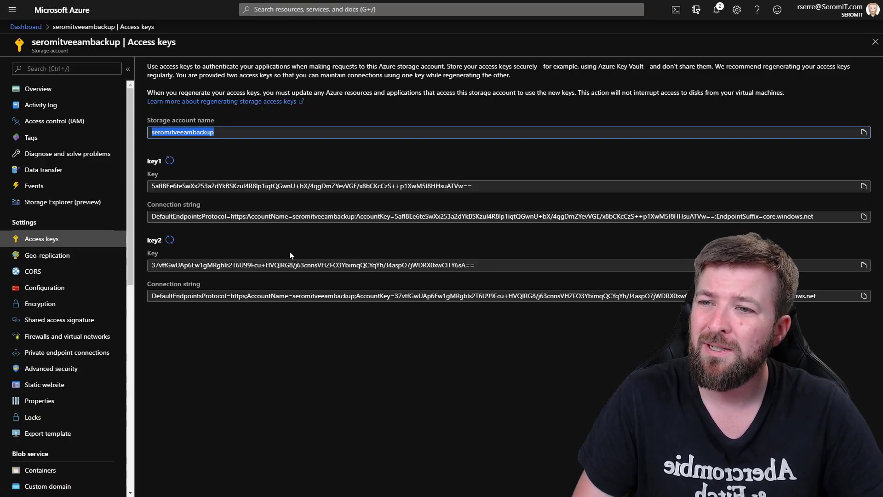
left_click(472, 185)
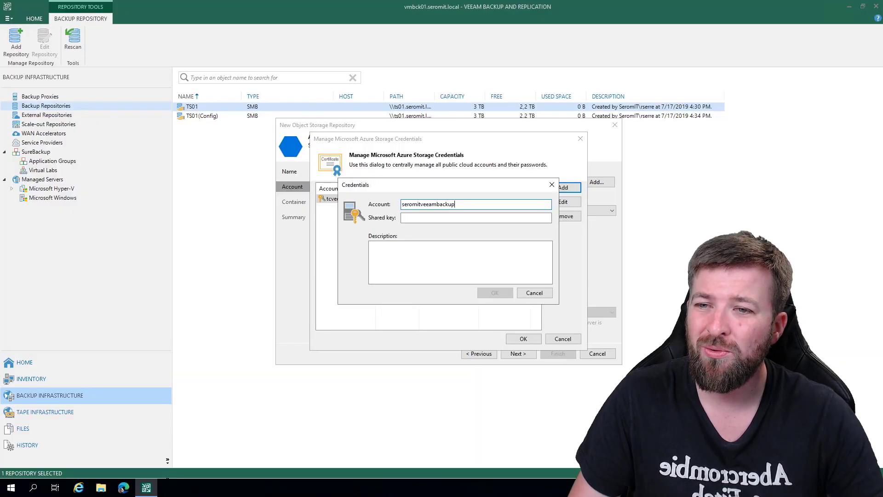
left_click(412, 219)
key("ctrl+v")
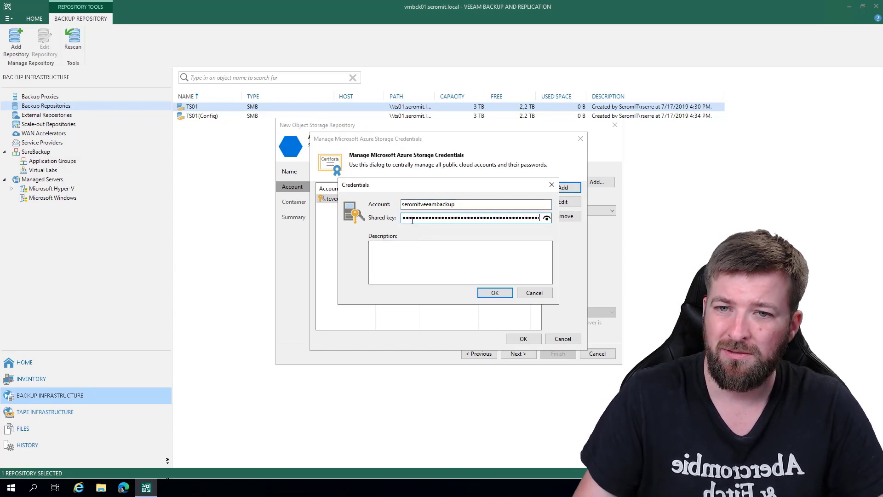
left_click(489, 294)
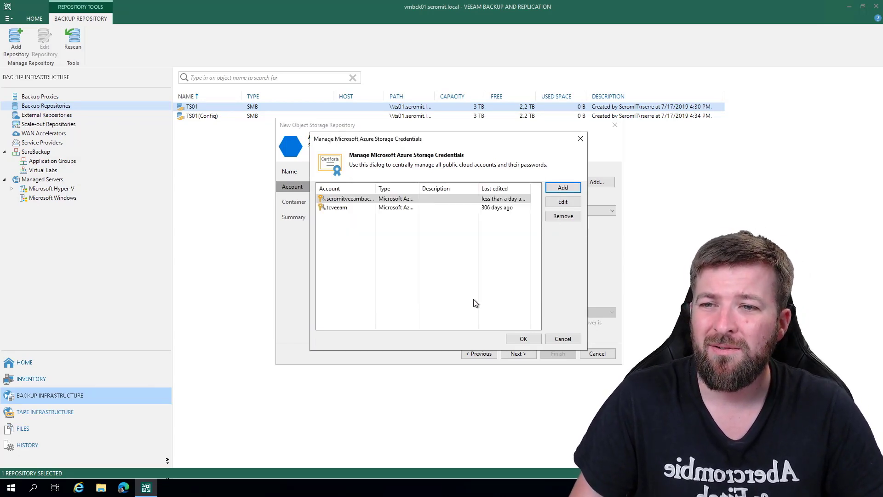
left_click(511, 339)
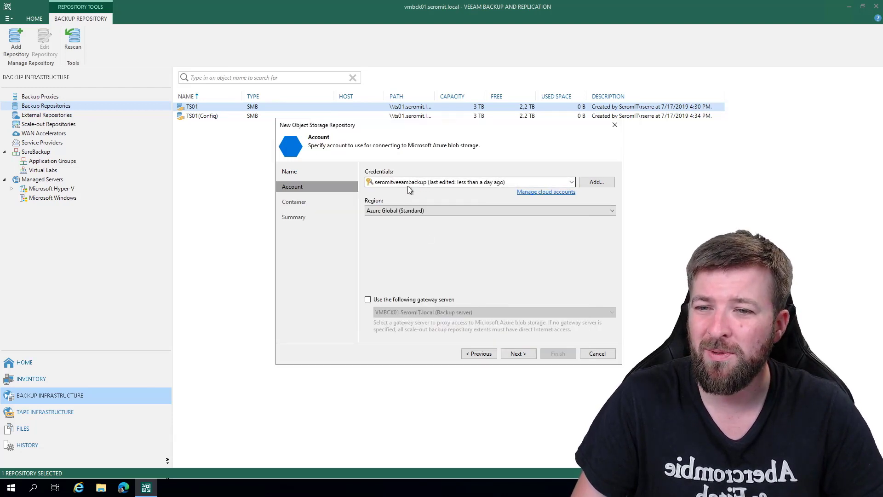
- Choose Azure Global (Standard) as the region and proceed to the container settings
left_click(392, 212)
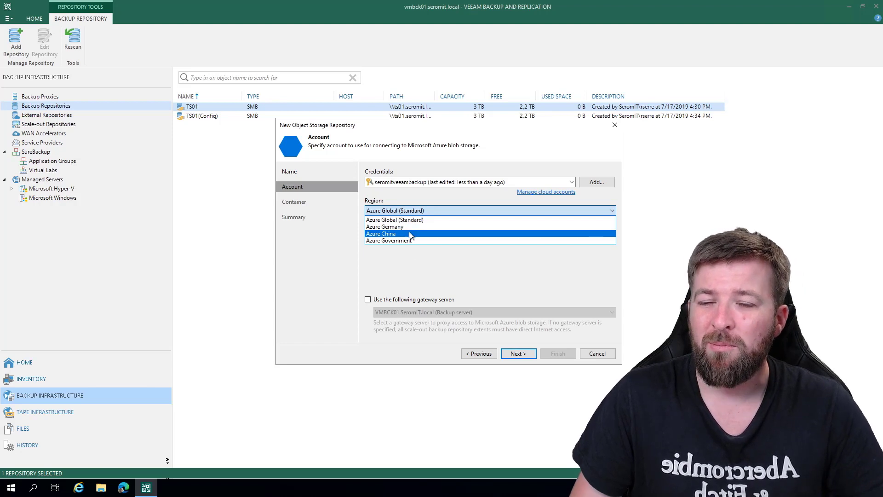
left_click(398, 220)
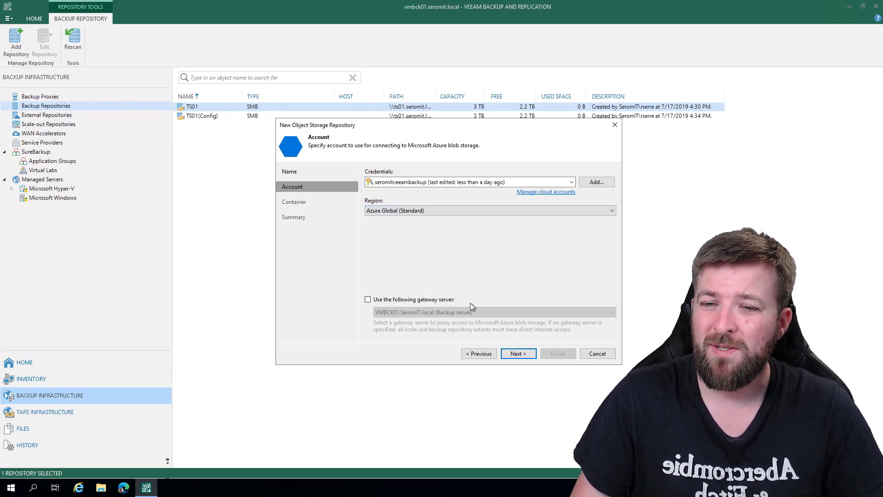
left_click(518, 351)
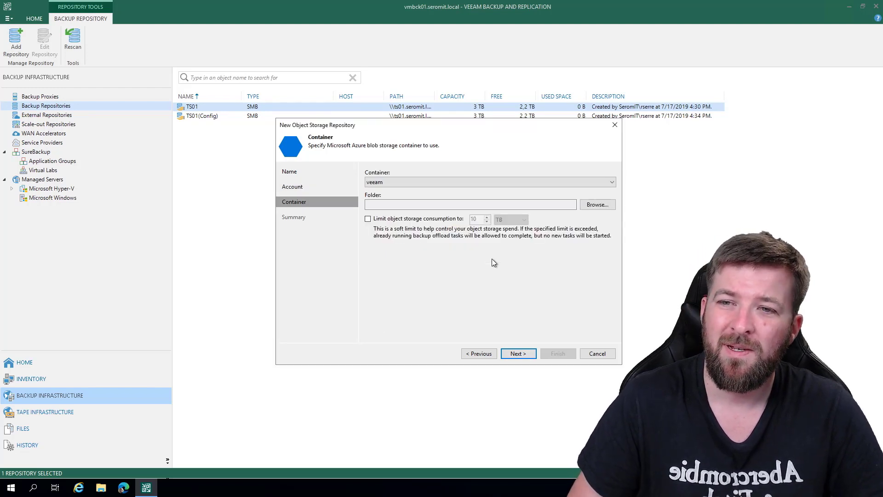
- Create a folder named Backup in the veeam container and select it as the repository folder
left_click(595, 205)
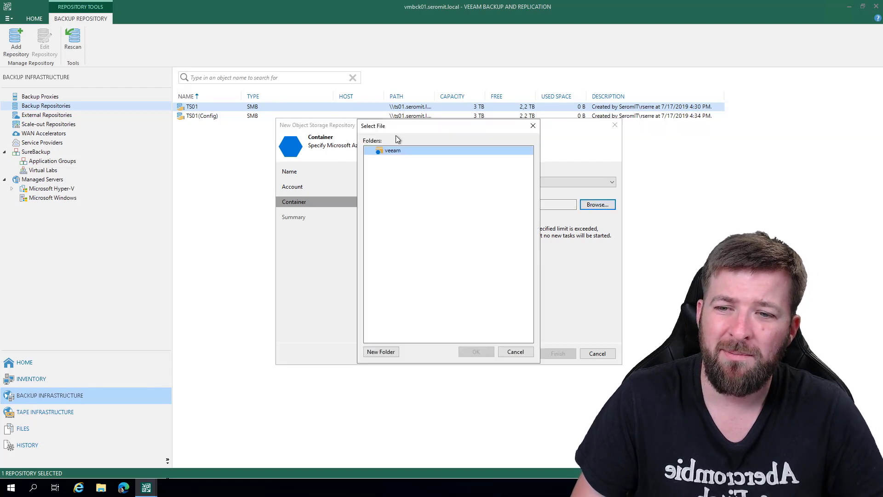
left_click(382, 352)
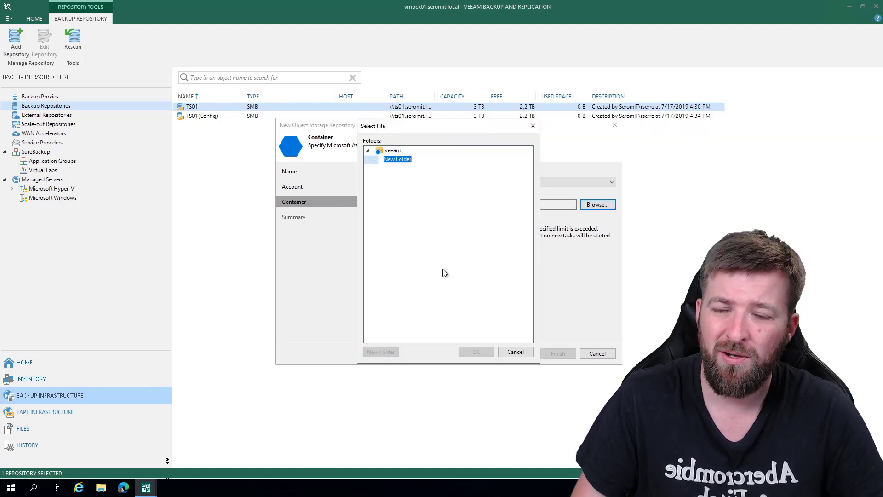
type("Backup")
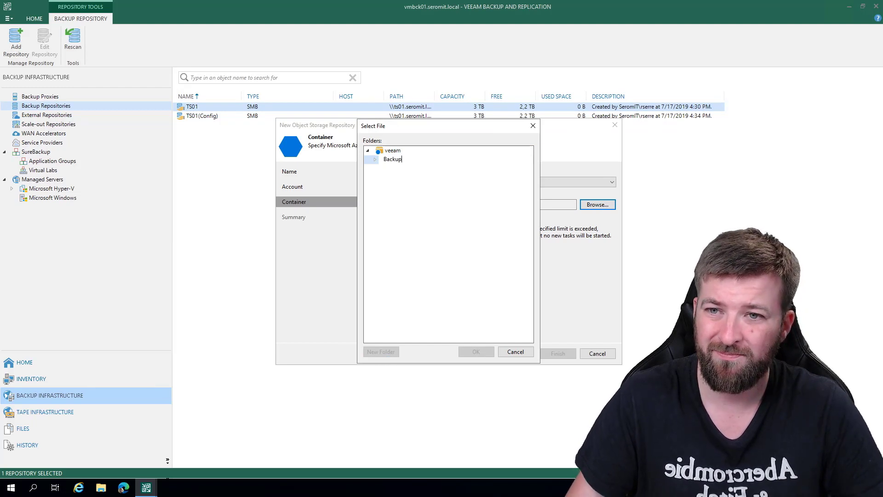
key("Return")
left_click(475, 351)
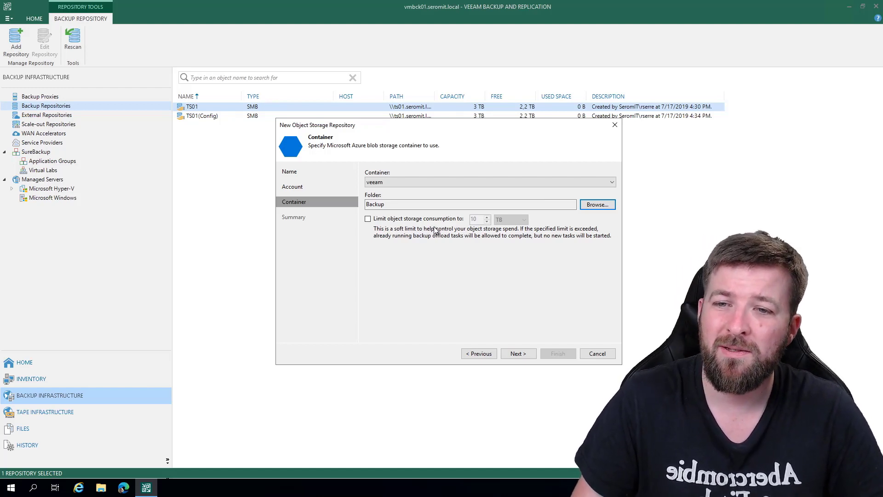
- Limit the object storage consumption to 10 TB and finish creating the Azure repository
left_click(414, 220)
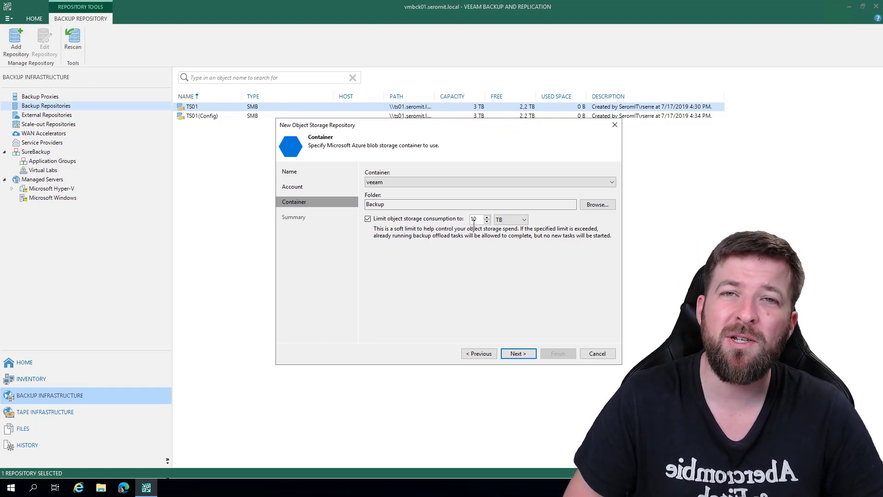
left_click(518, 353)
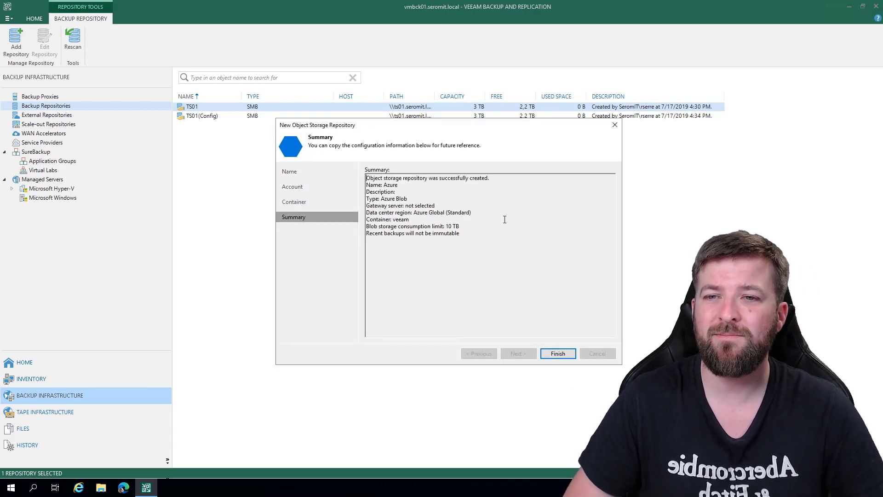
left_click(559, 354)
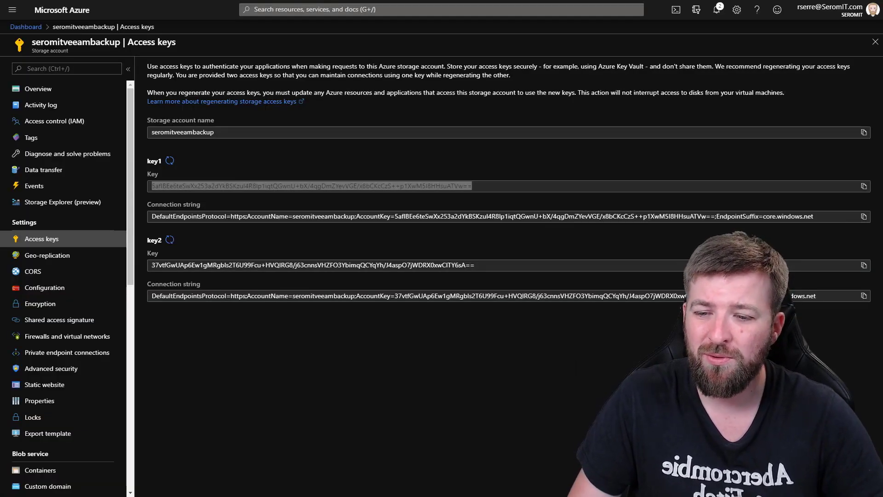
- Switch to the Azure portal and examine the folders inside the veeam container of the seromitveeambackup storage account
key("alt+Tab")
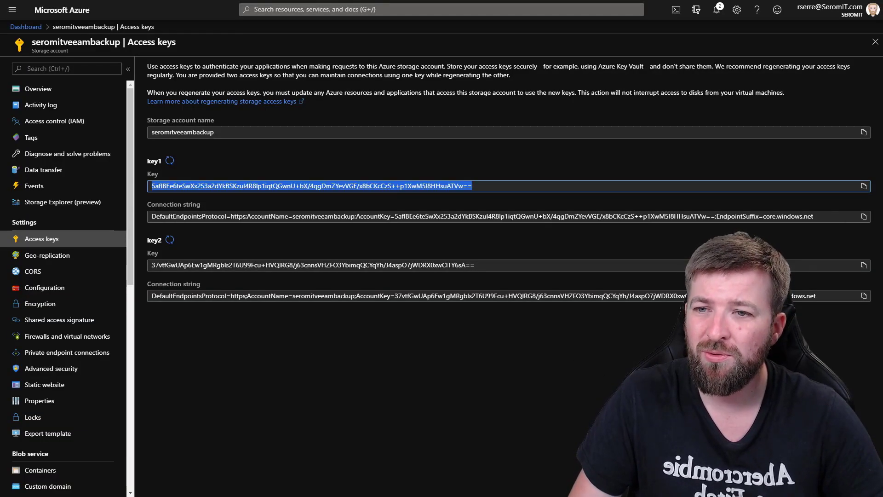
left_click(38, 87)
left_click(198, 237)
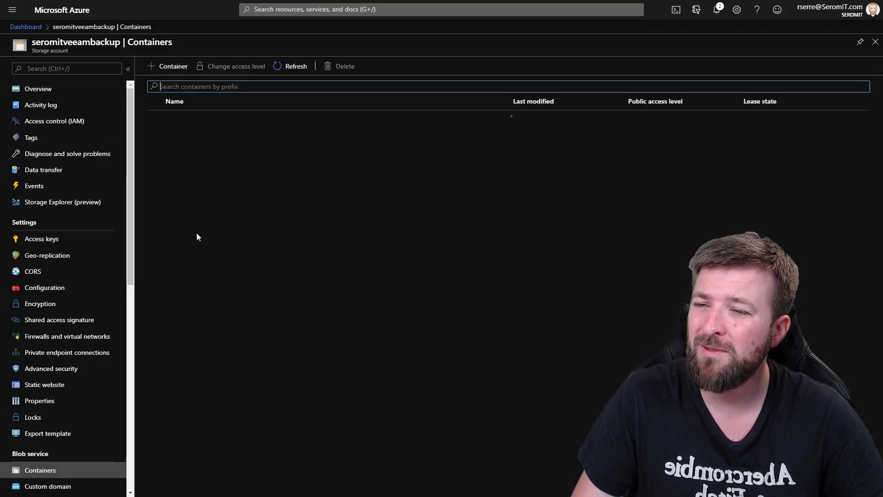
left_click(178, 120)
left_click(186, 156)
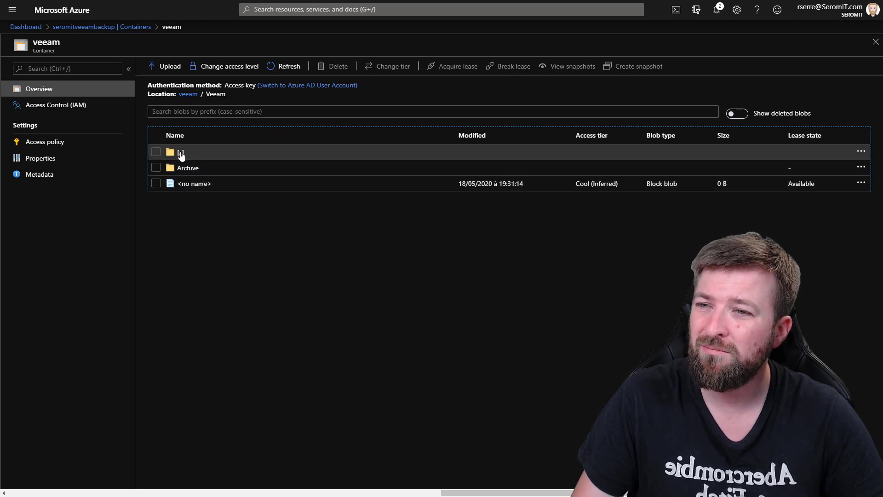
left_click(181, 156)
left_click(180, 154)
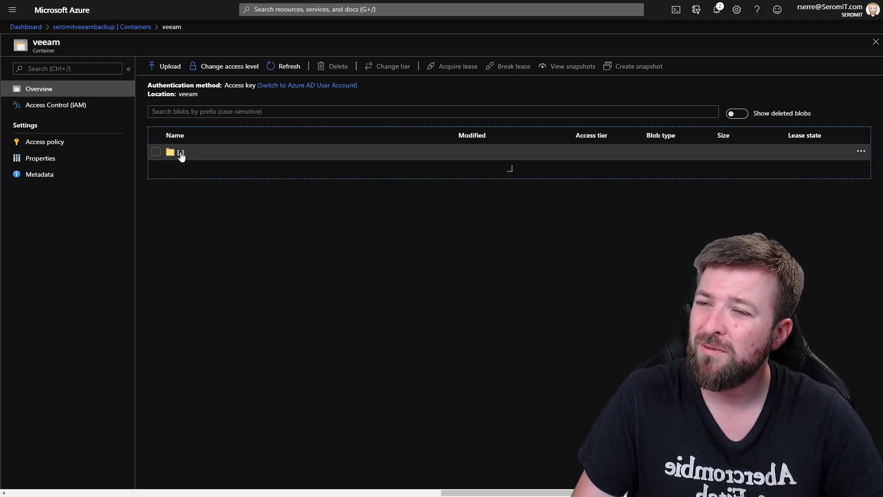
left_click(177, 167)
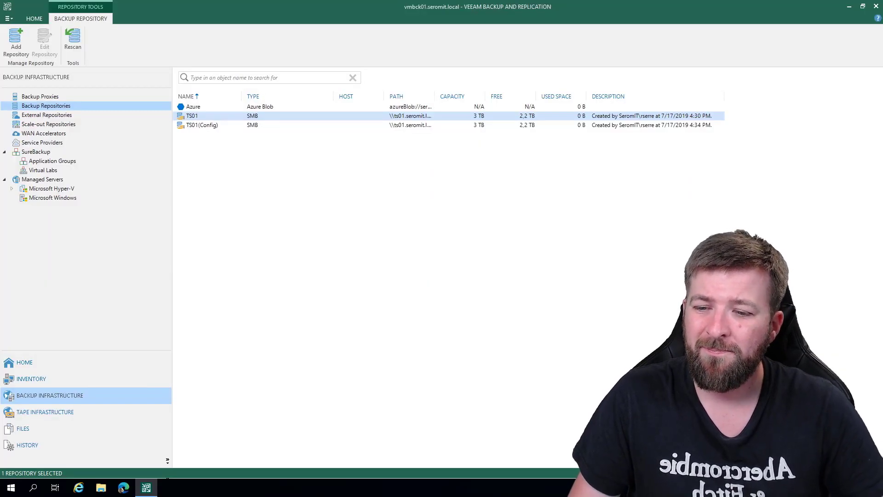
- Start a new scale-out backup repository named SOBR01, clear its description and proceed to the performance tier
left_click(54, 125)
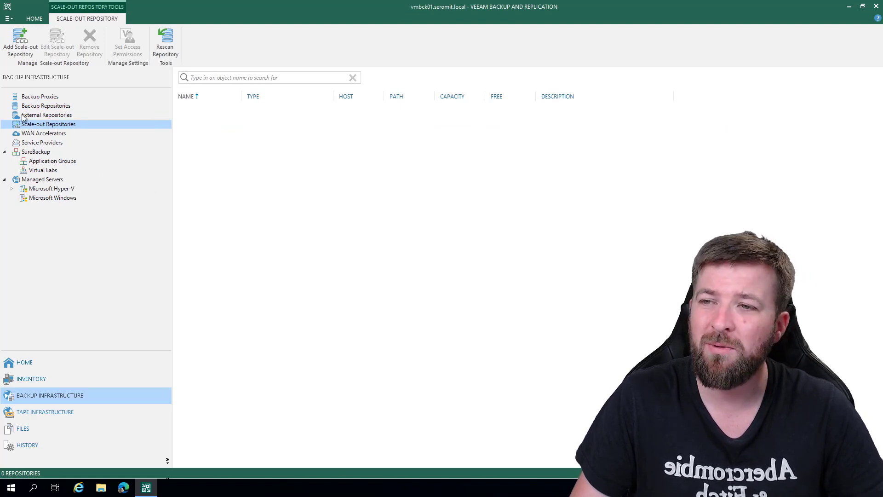
right_click(66, 126)
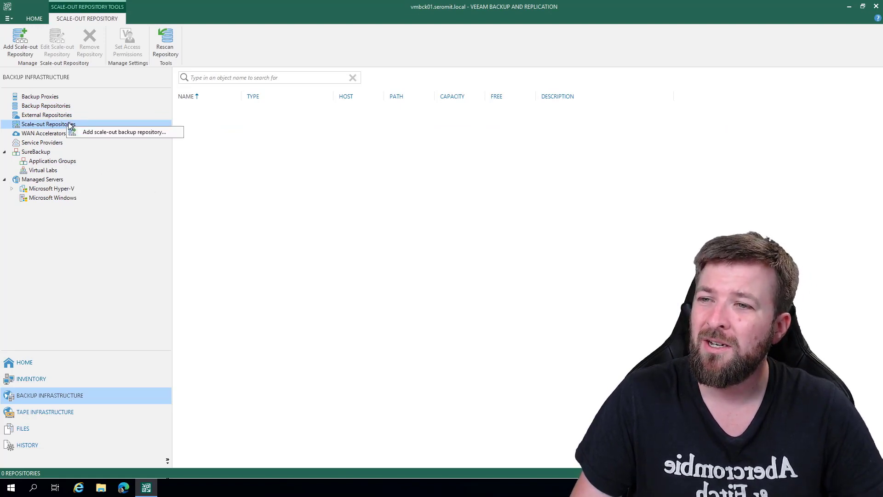
left_click(112, 133)
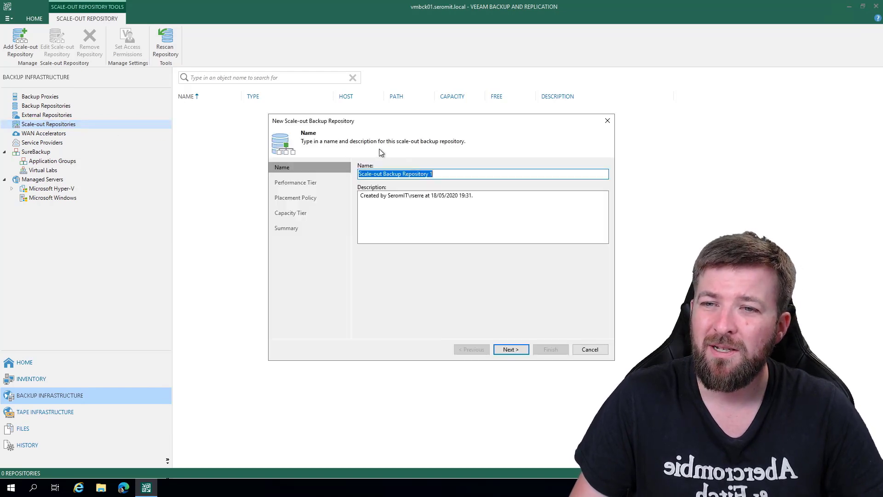
left_click(431, 174)
left_click_drag(431, 174, 358, 174)
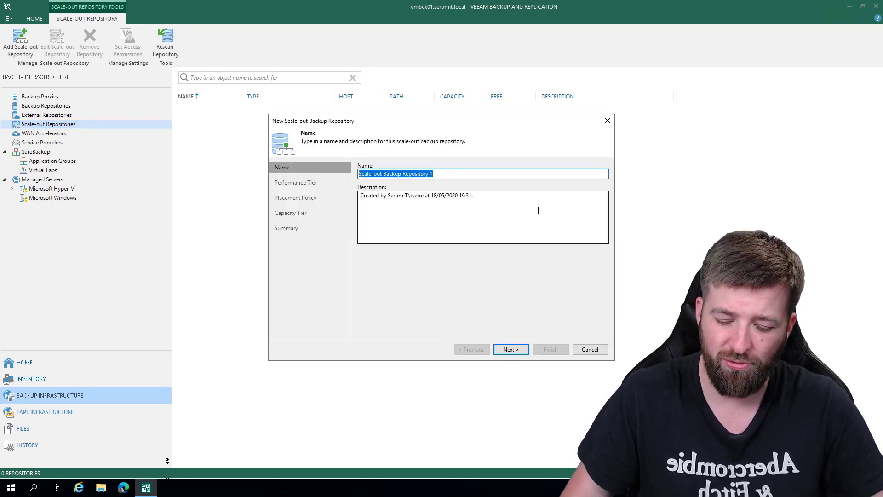
type("SOBR")
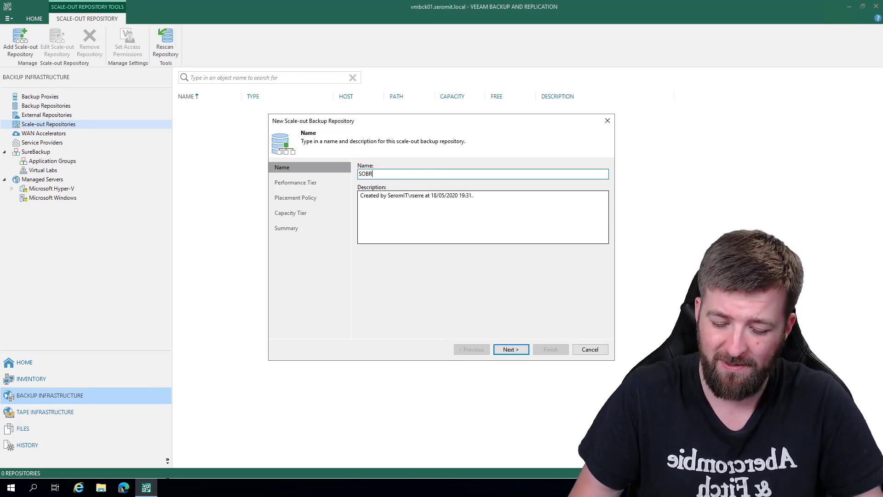
type("01")
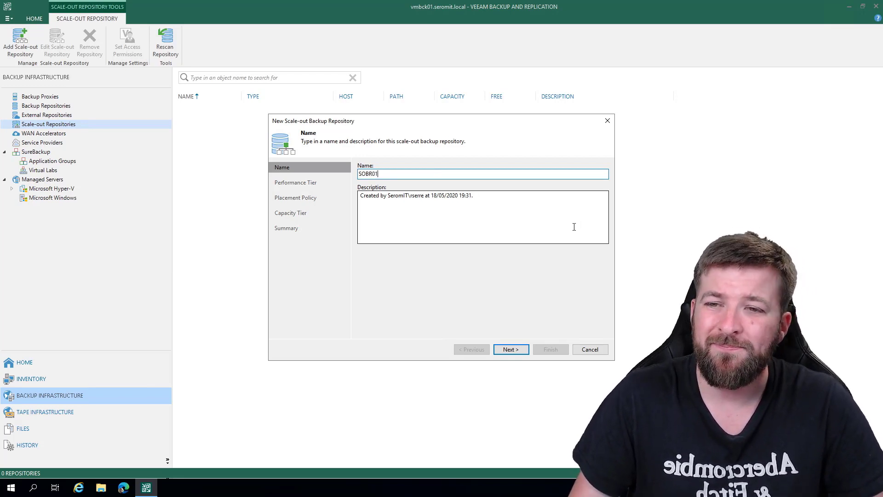
left_click_drag(513, 221, 335, 200)
key("Delete")
left_click(510, 349)
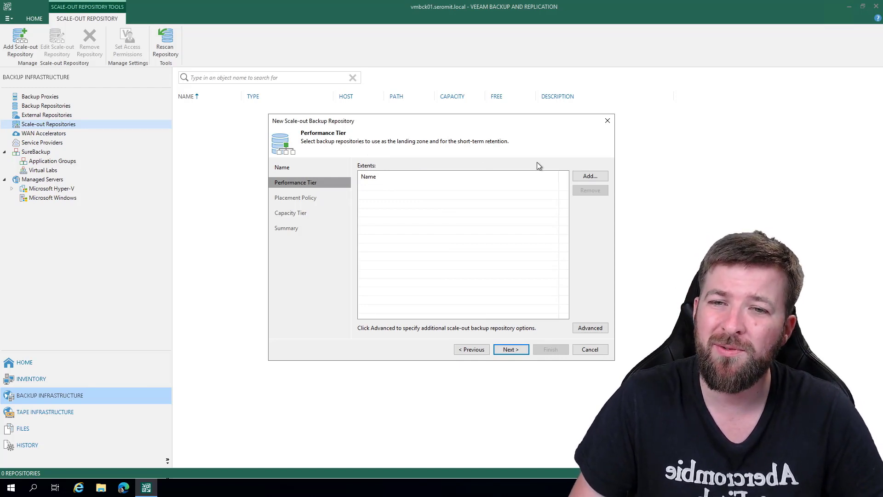
- Add the TS01 backup repository as an extent of the performance tier
left_click(591, 177)
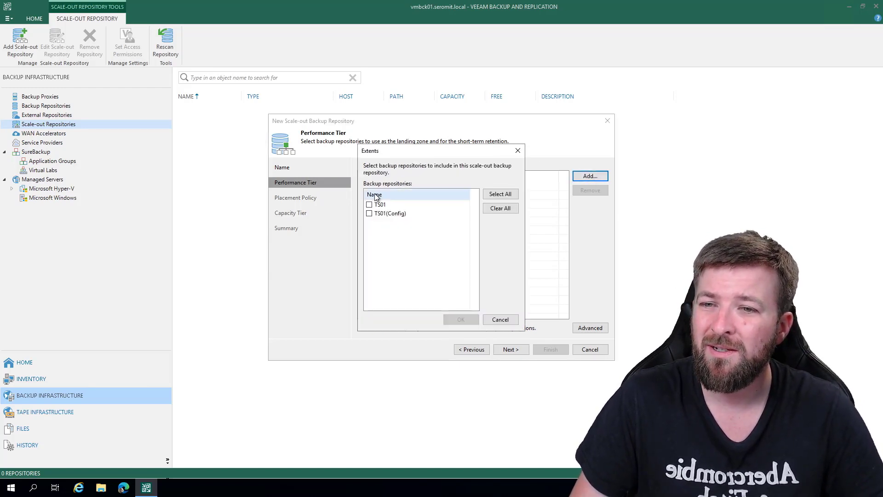
left_click(369, 204)
left_click(459, 318)
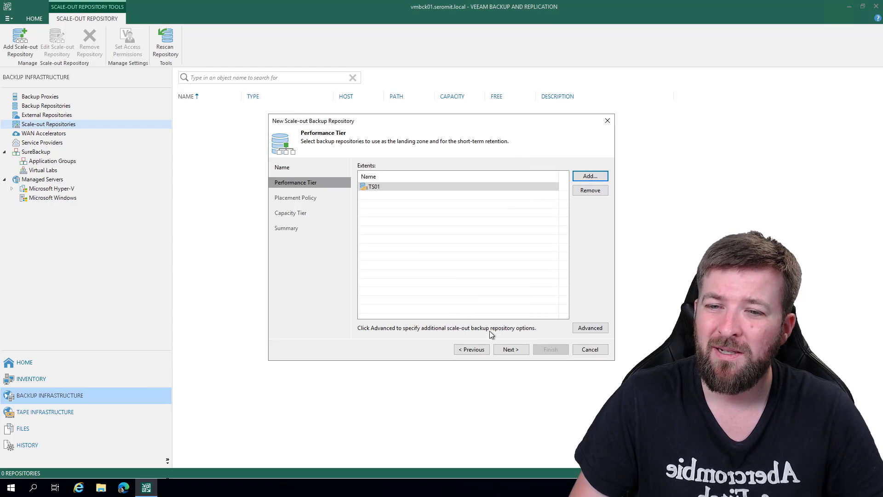
- Keep the Data locality placement policy and extend the scale-out repository's capacity with the Azure object storage
left_click(508, 350)
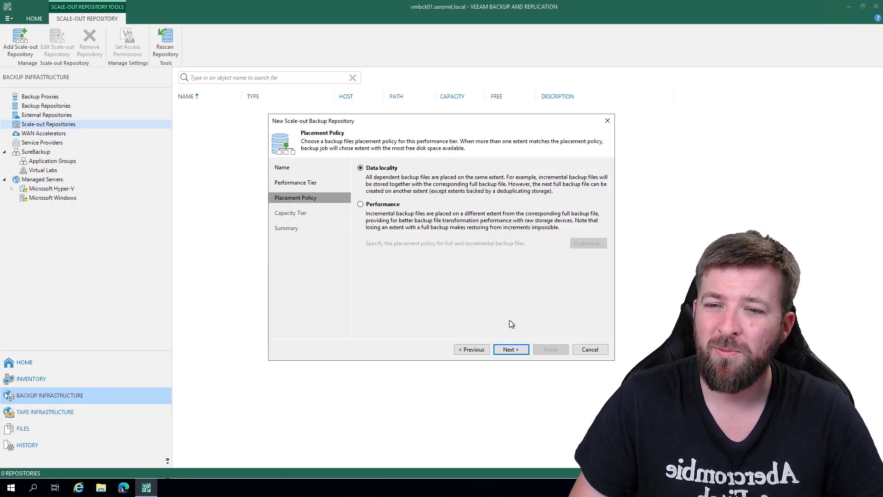
left_click(513, 350)
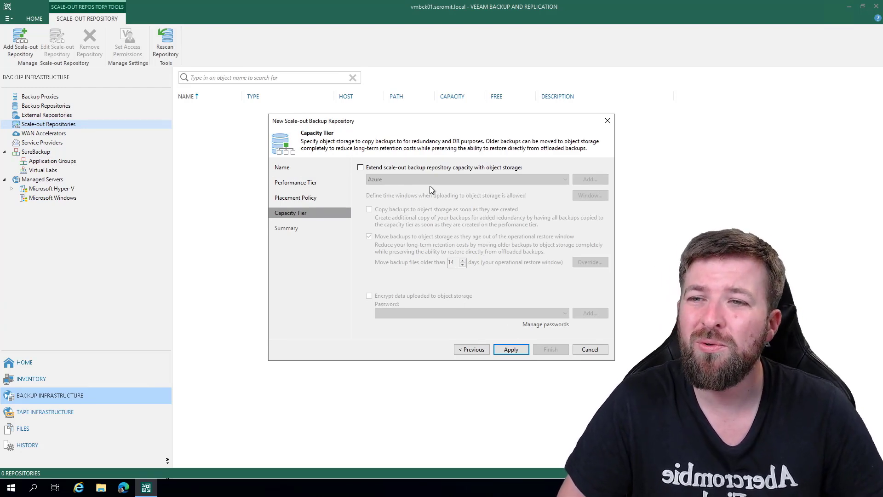
left_click(361, 169)
left_click(397, 179)
left_click(397, 179)
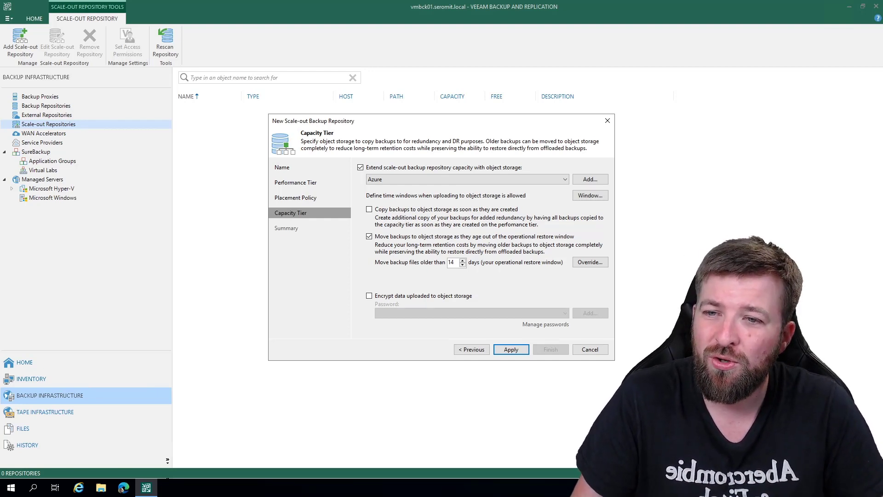
- Enable copying backups to object storage as soon as they are created and move backup files older than 15 days
left_click(369, 211)
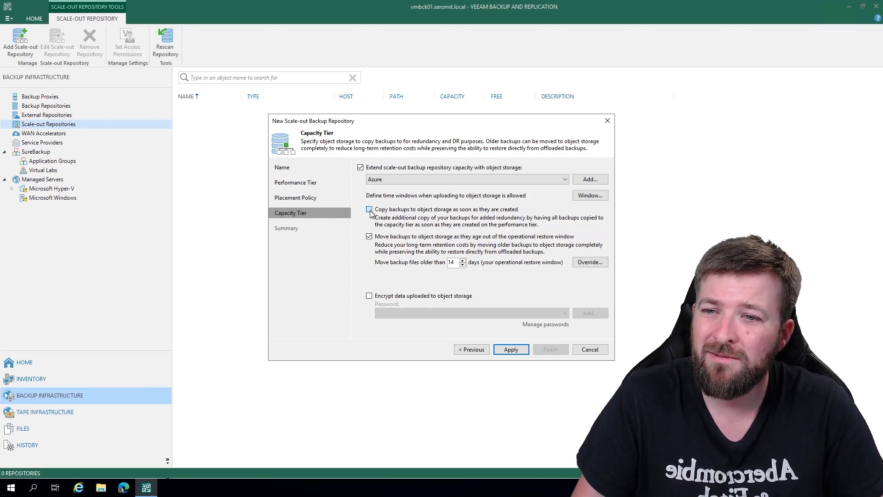
double_click(451, 263)
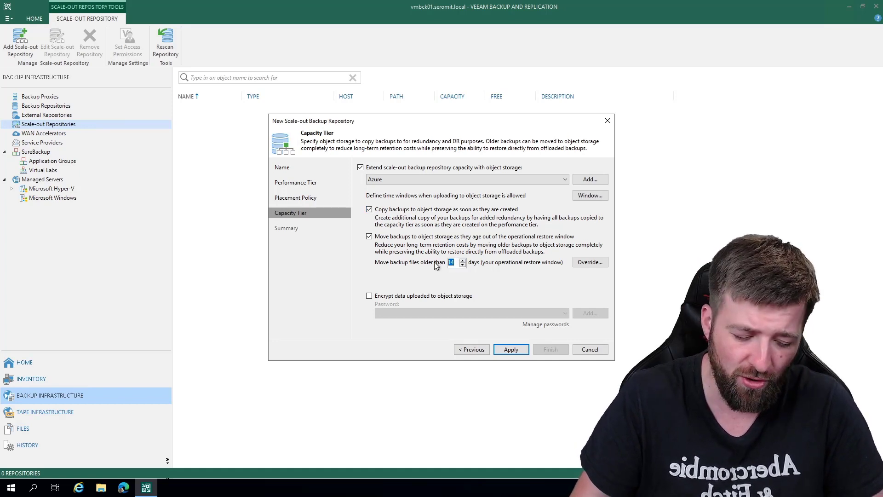
type("7")
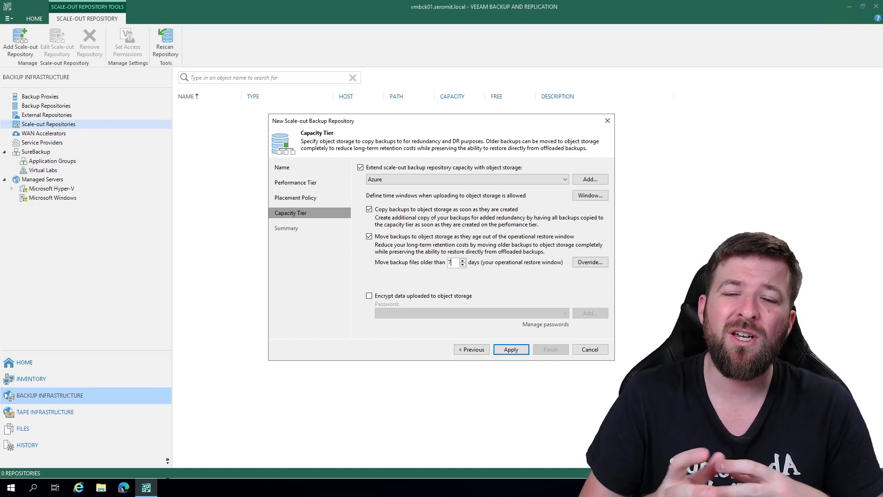
key("BackSpace")
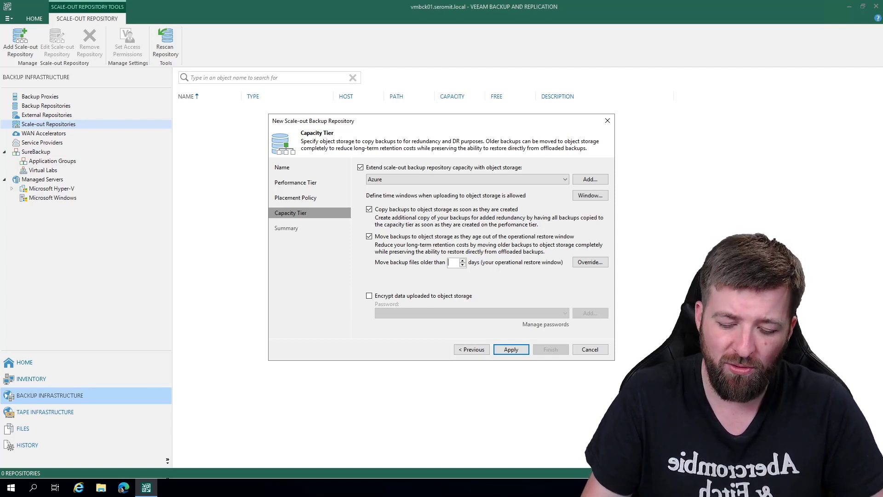
type("15")
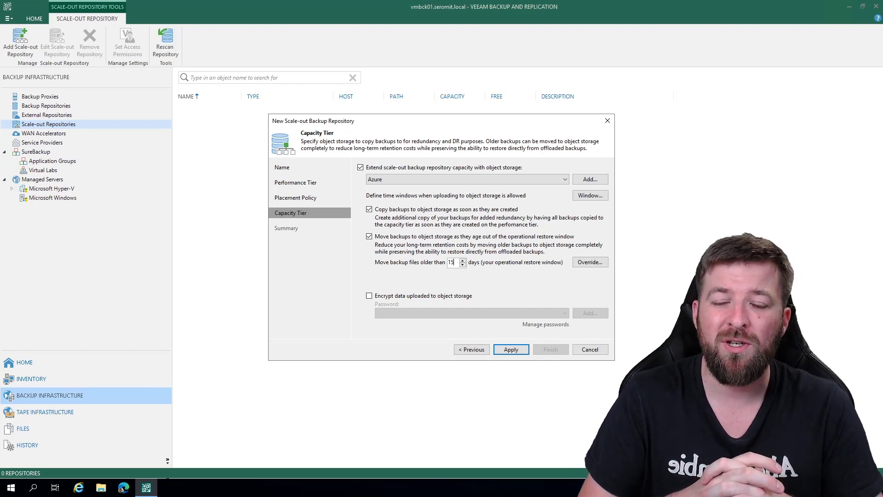
key("BackSpace")
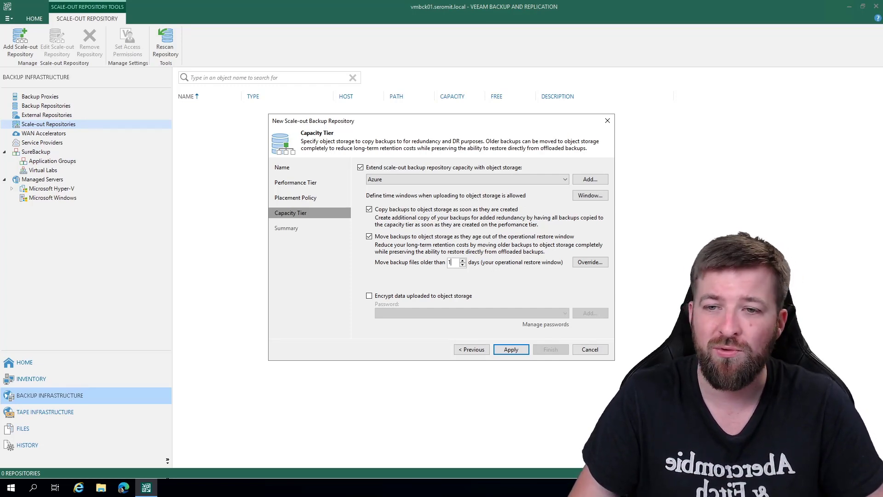
type("5")
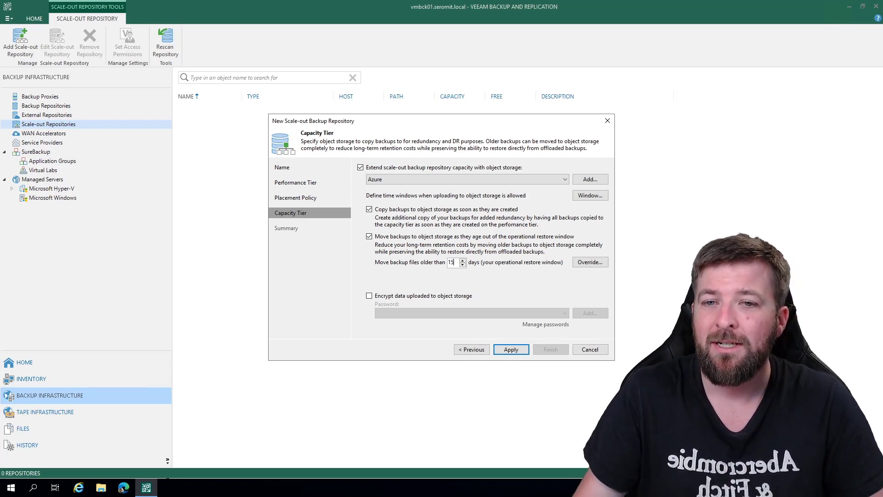
- Deny uploads to object storage from 09:00 to 23:59 on Sunday through Saturday in the time window
left_click(591, 196)
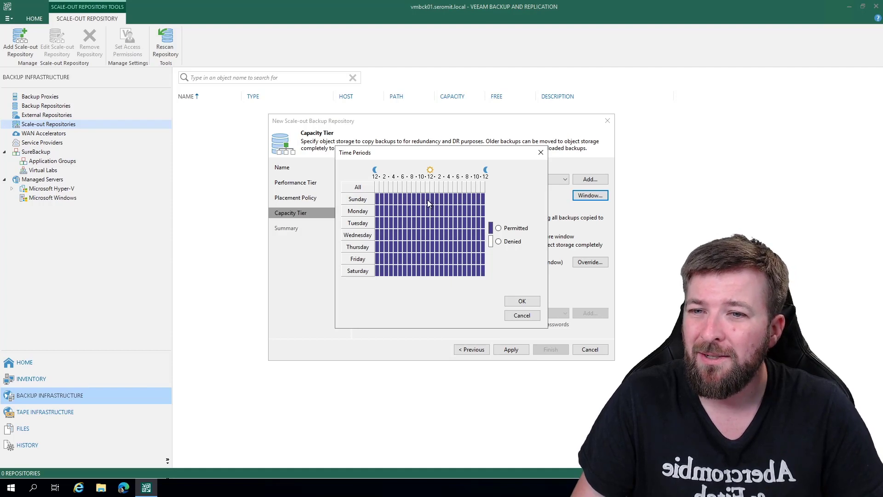
left_click(499, 241)
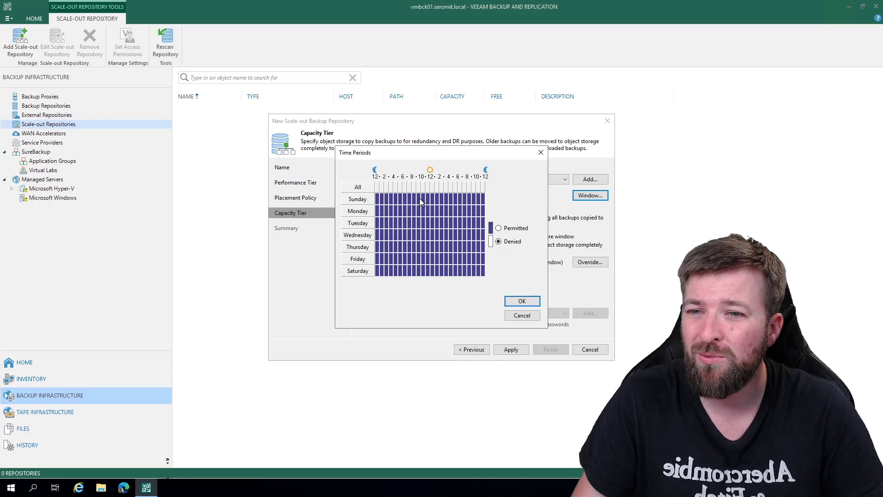
left_click_drag(418, 198, 487, 279)
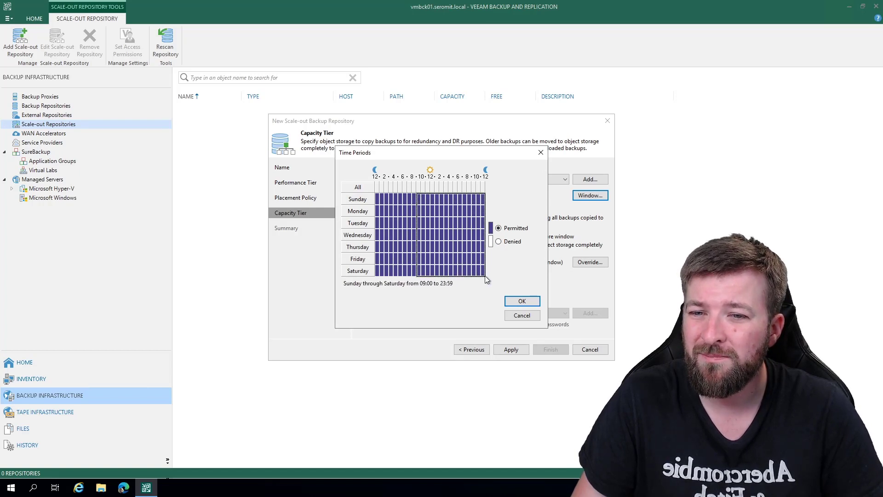
left_click(501, 242)
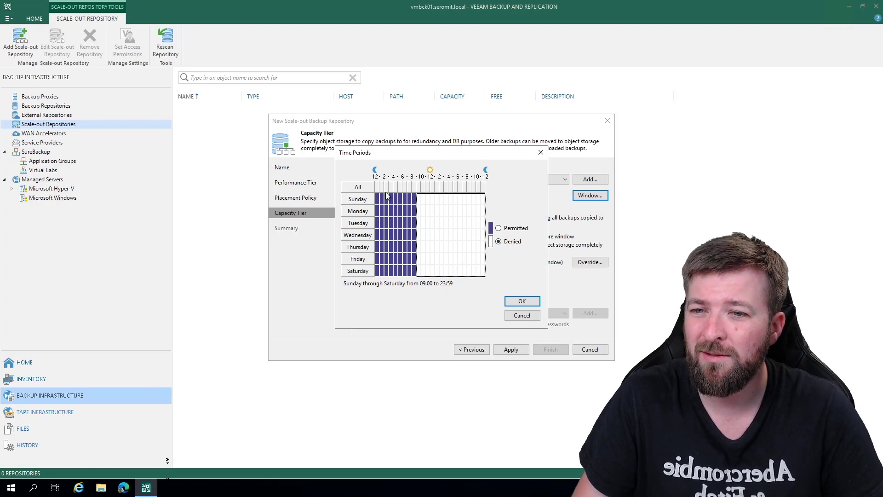
left_click(499, 229)
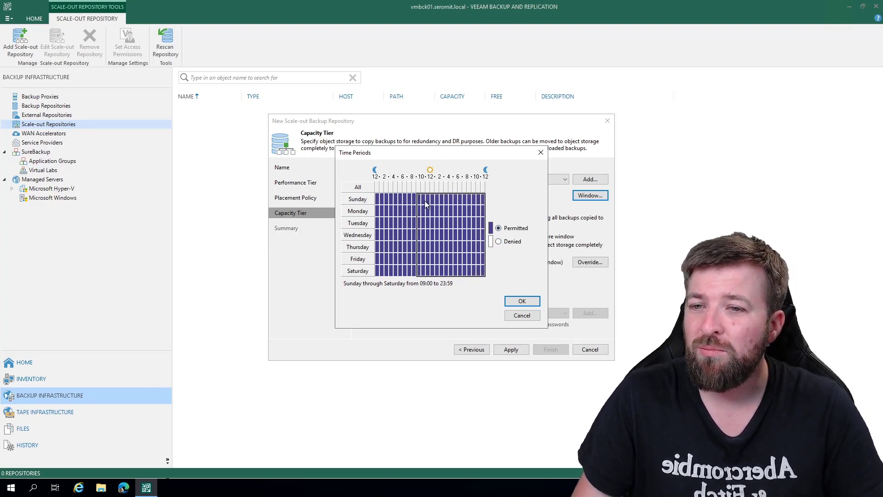
left_click(497, 242)
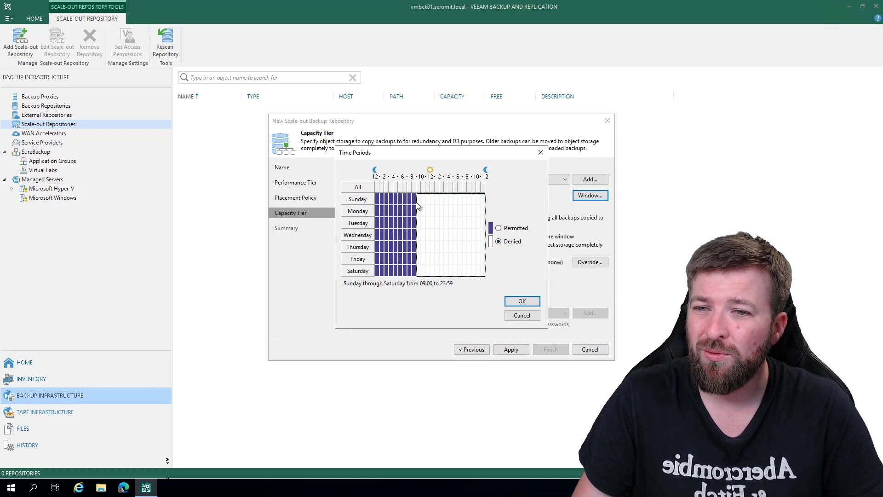
- Permit uploads from 09:00 to 23:59 on Sunday and Saturday and confirm the time window
left_click_drag(426, 202, 484, 202)
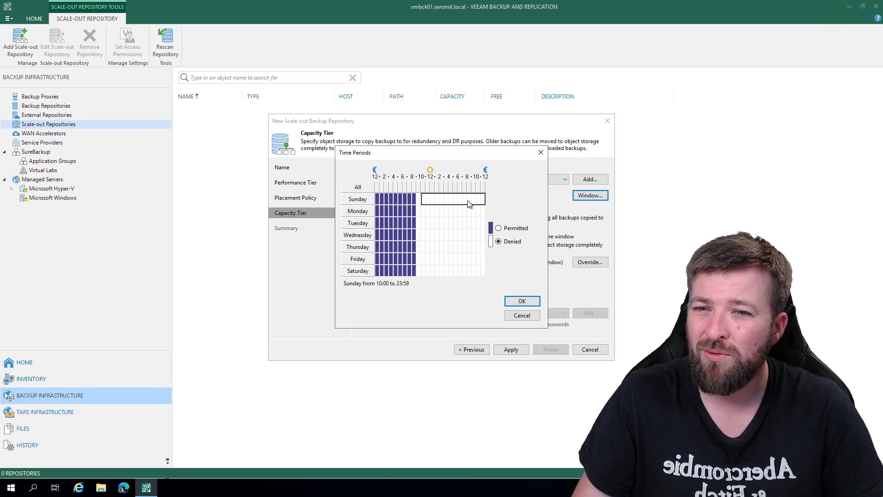
left_click_drag(418, 200, 486, 203)
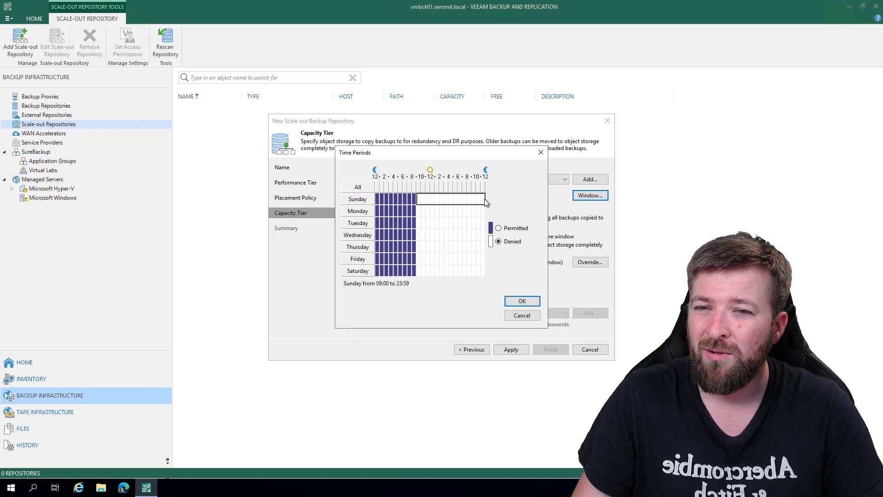
left_click(498, 228)
left_click_drag(416, 272, 486, 271)
left_click(499, 229)
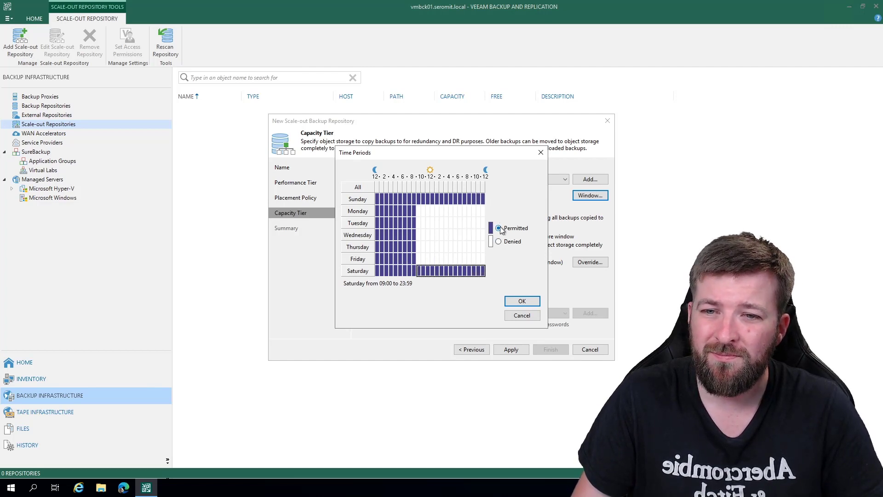
left_click(517, 302)
- Encrypt the data uploaded to object storage with the existing saved password and finish creating the scale-out repository
left_click(591, 262)
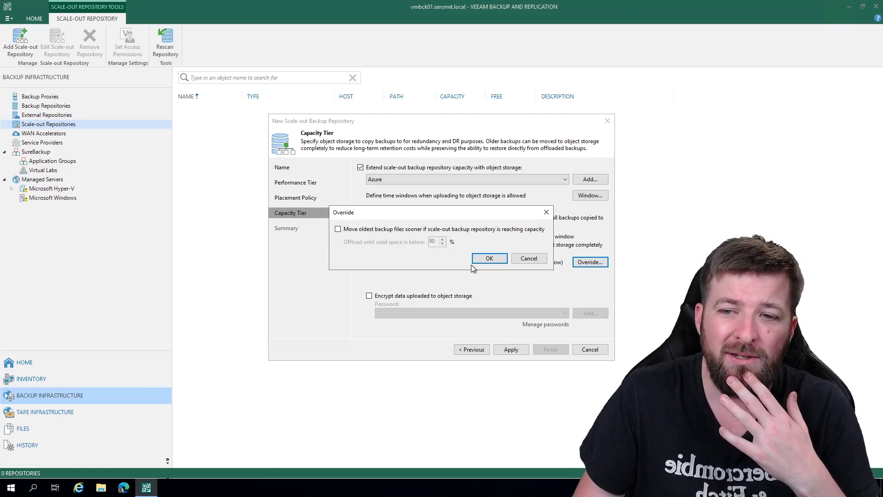
left_click(532, 257)
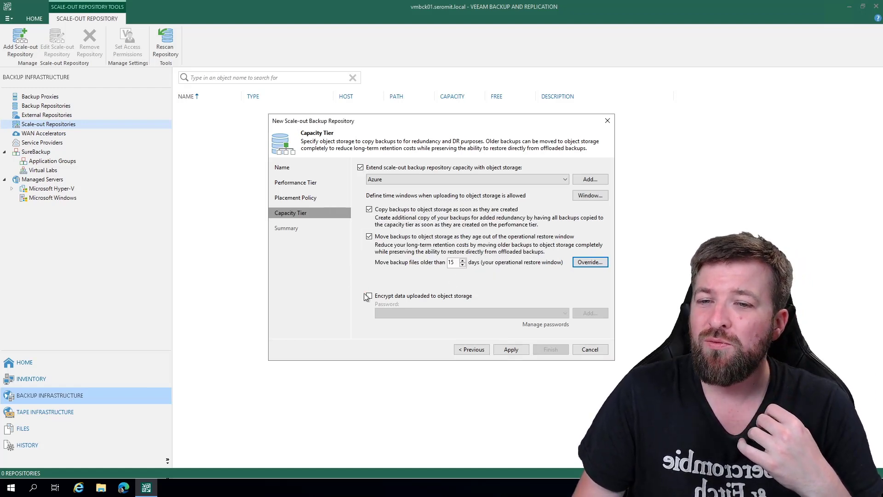
left_click(369, 297)
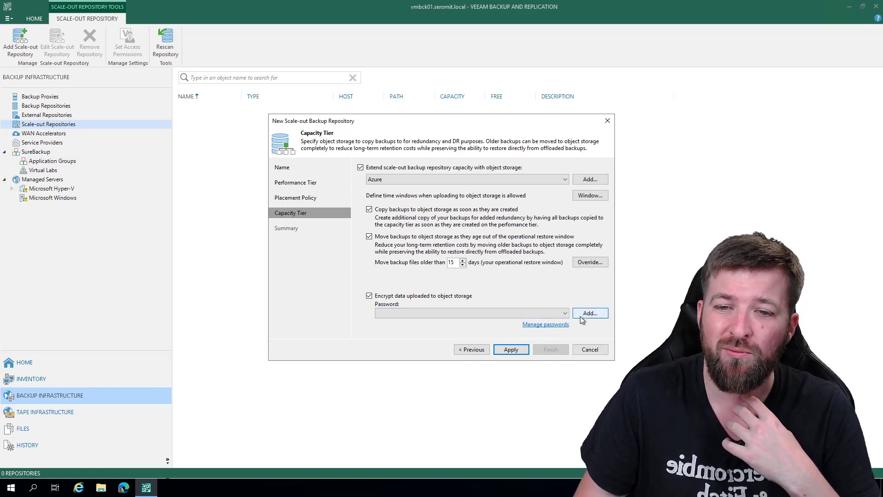
left_click(464, 313)
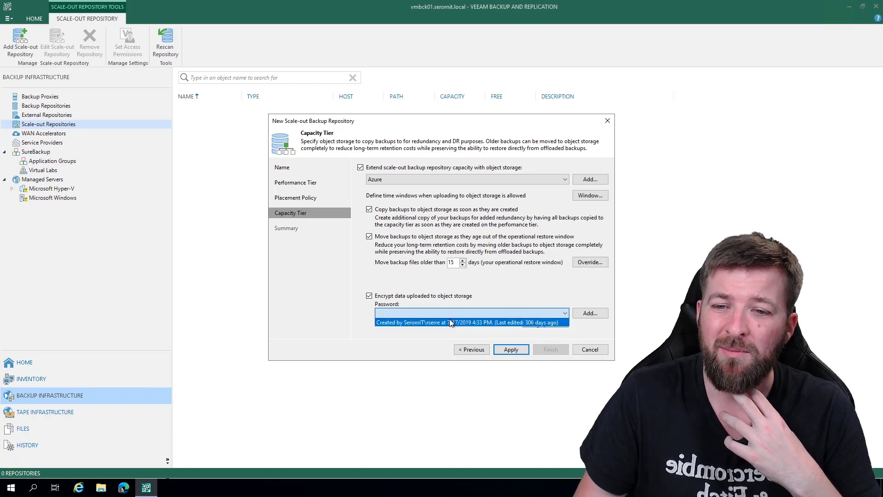
left_click(449, 321)
left_click(514, 316)
left_click(463, 318)
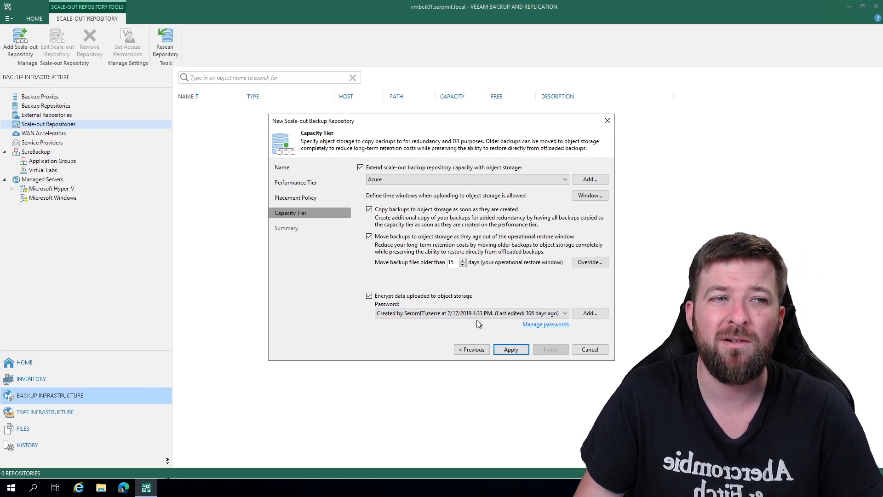
left_click(507, 352)
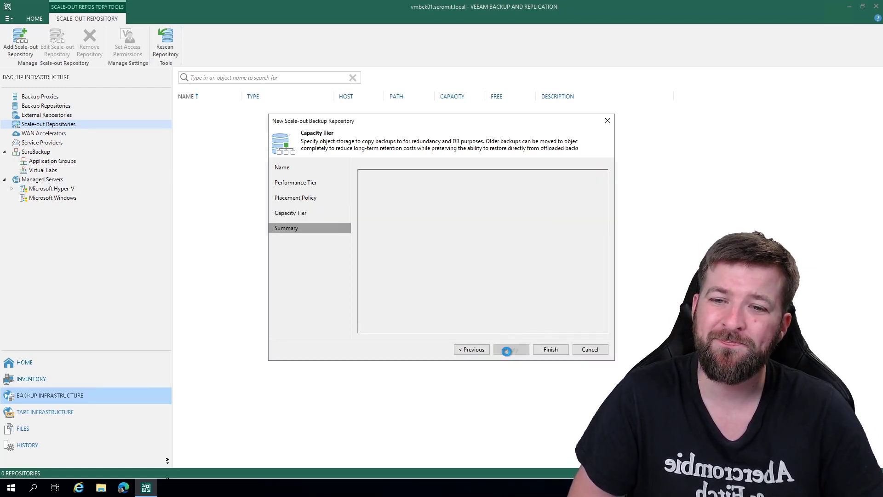
left_click(546, 350)
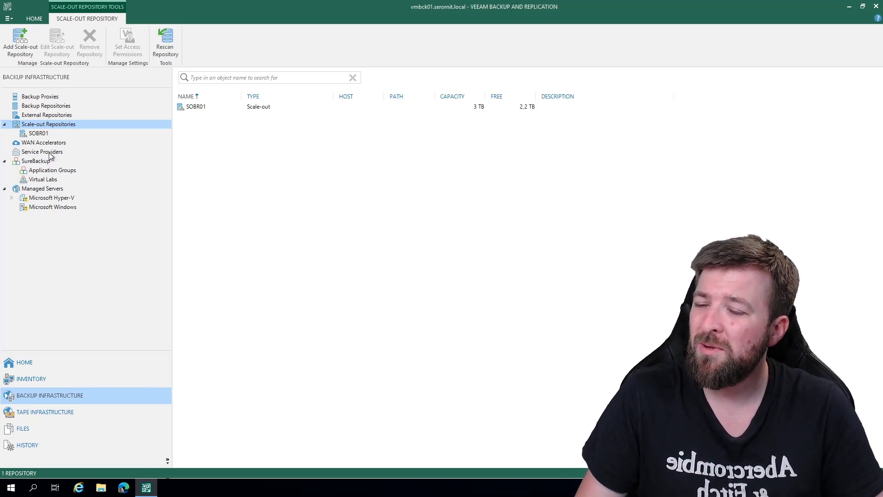
- Start a new backup job for the VMADS01 and VMADS02 virtual machines on the Hyper-V host pyhyv01.seromit.local
left_click(31, 383)
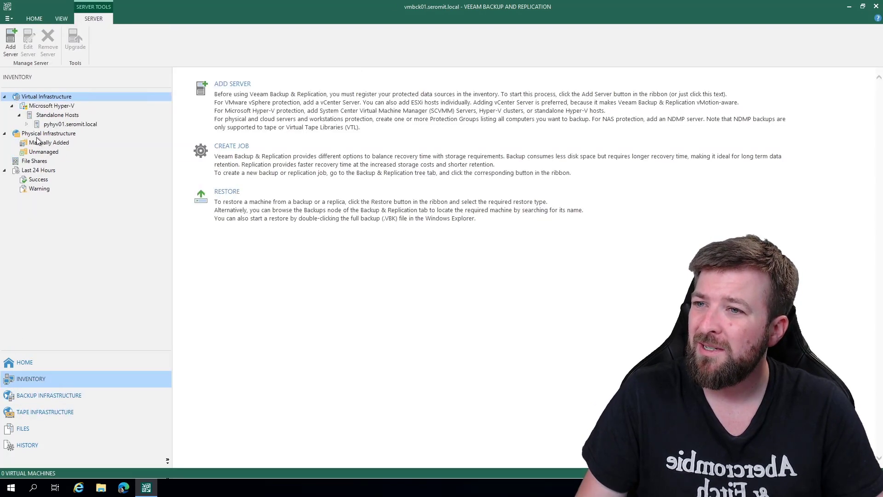
left_click(30, 124)
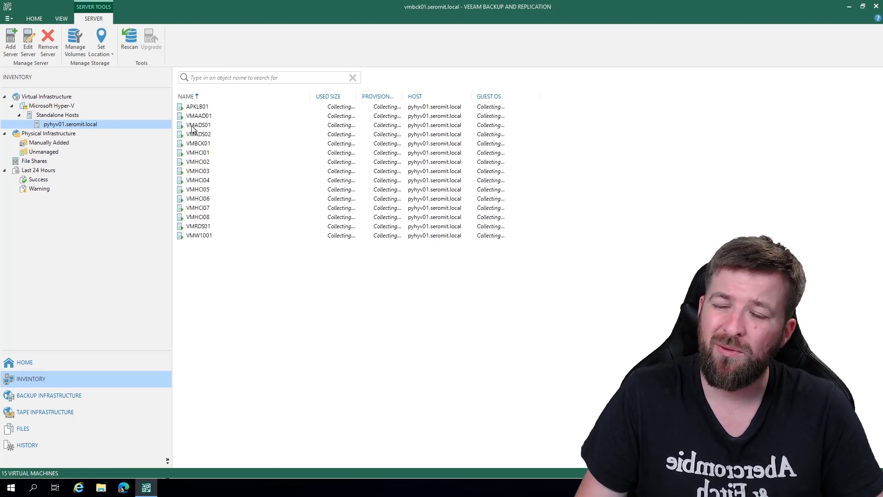
left_click(193, 125)
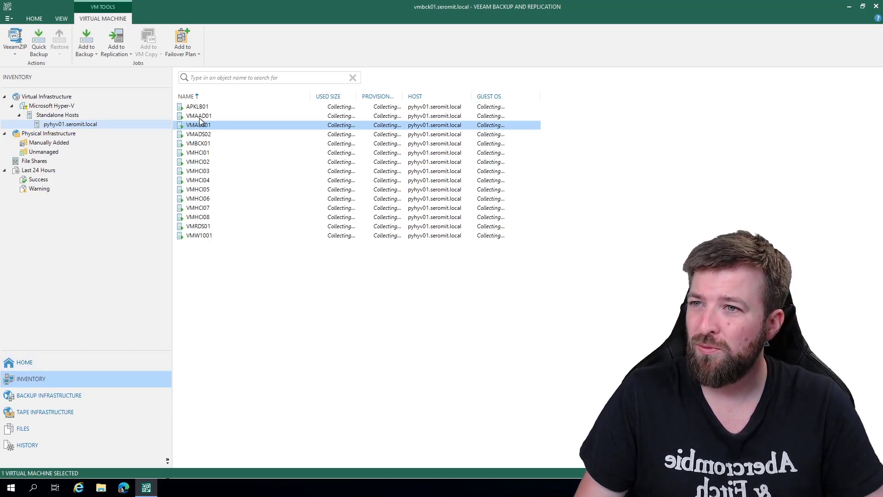
left_click(197, 131, "ctrl")
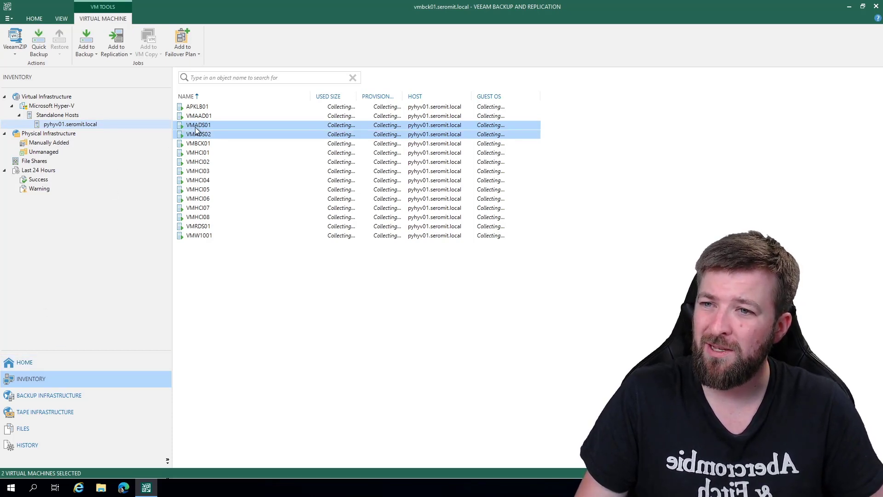
right_click(196, 130)
mouse_move(241, 158)
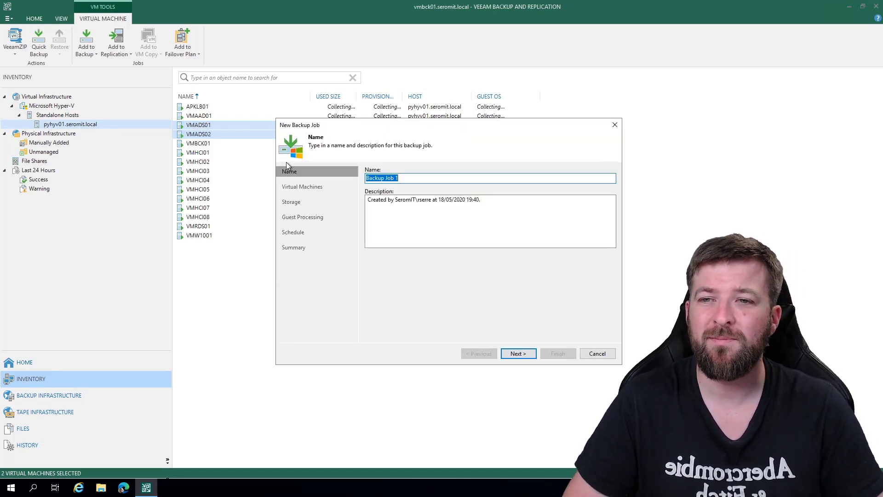
- Name the backup job VM Hyper-V, clear its description and proceed to the virtual machines list
type("VM Hyper")
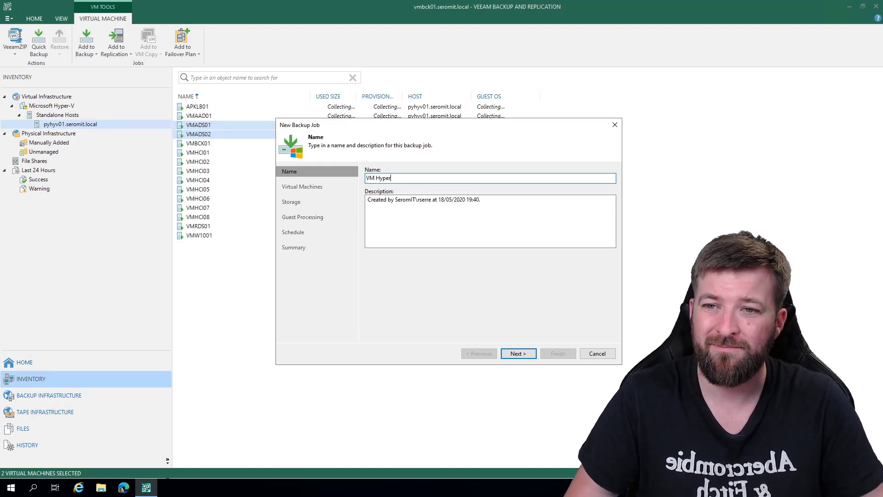
type("-V")
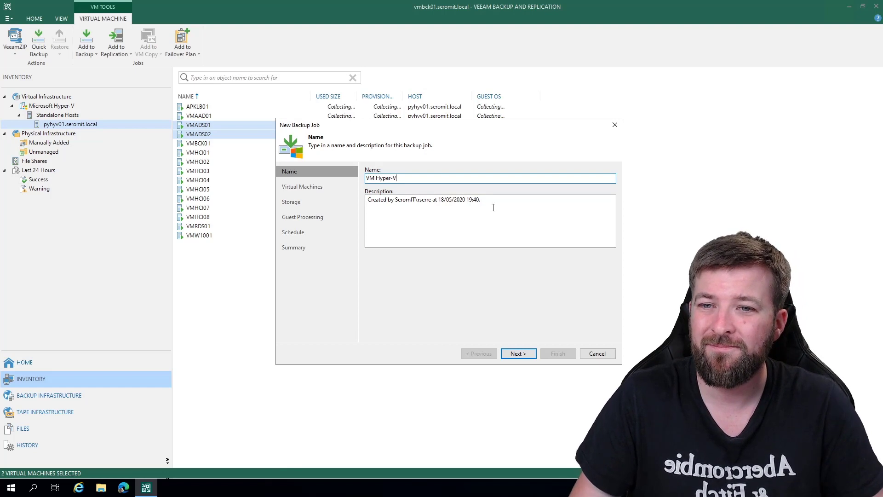
left_click_drag(507, 211, 360, 225)
key("BackSpace")
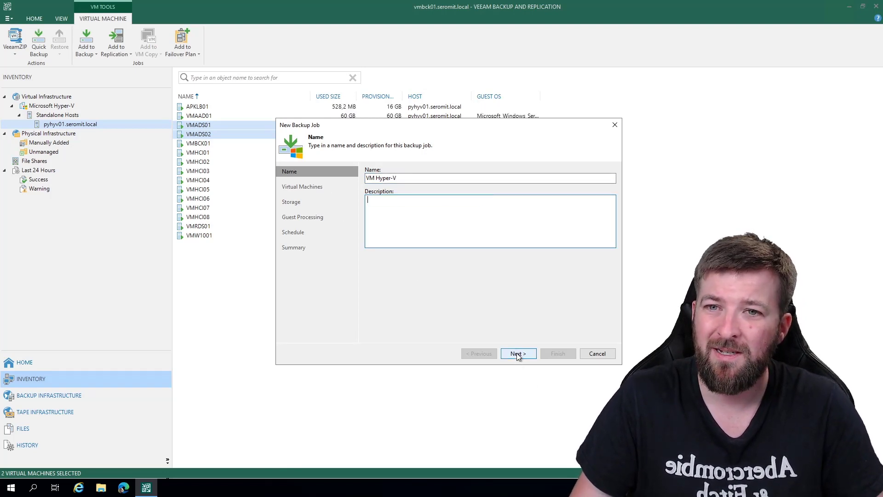
left_click(518, 354)
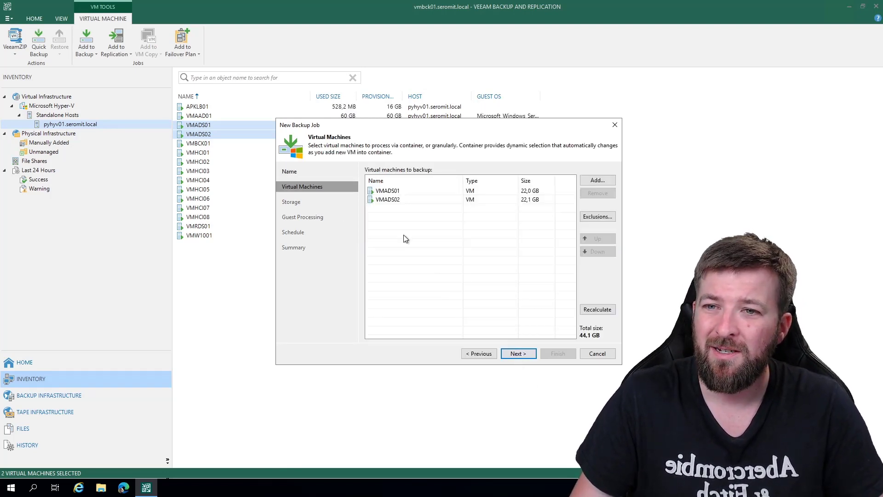
- Store the job's backups in the SOBR01 repository with a retention policy of 30 restore points
left_click(514, 355)
left_click(399, 203)
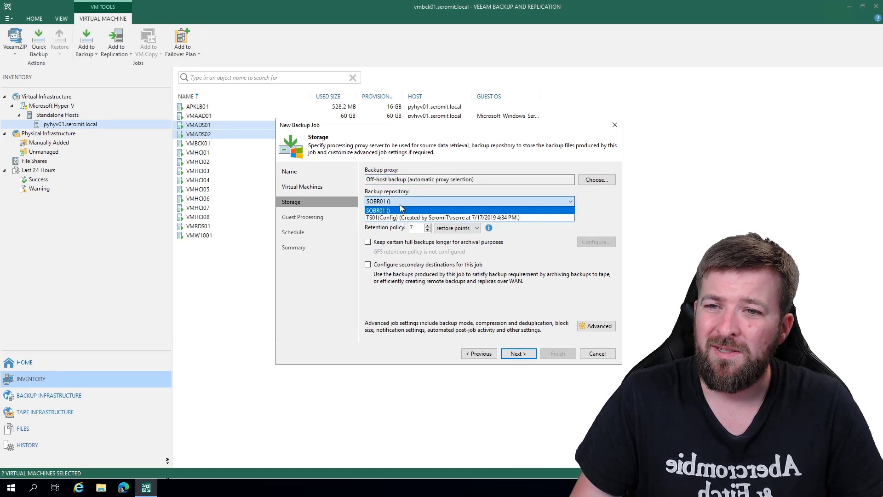
left_click(378, 211)
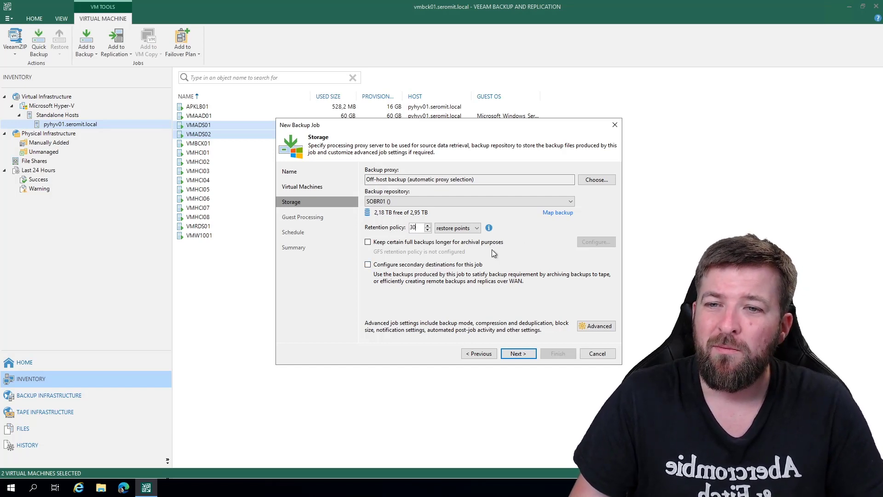
left_click(384, 243)
left_click(596, 242)
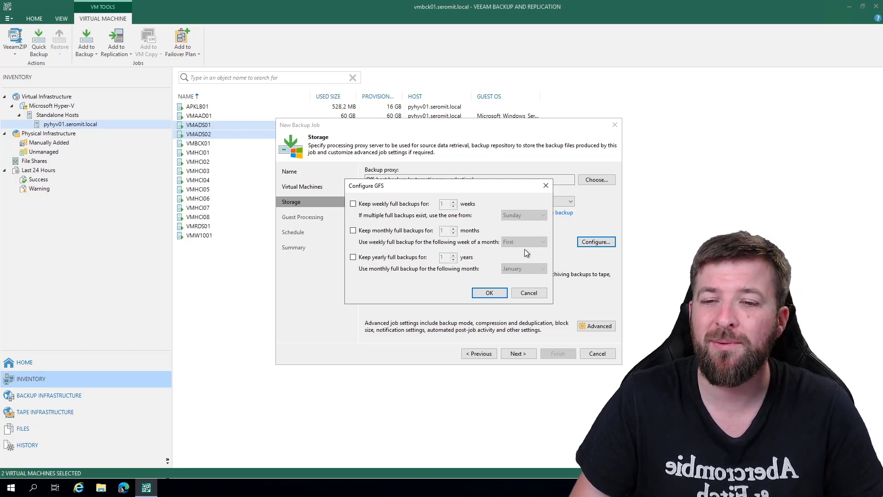
left_click(533, 293)
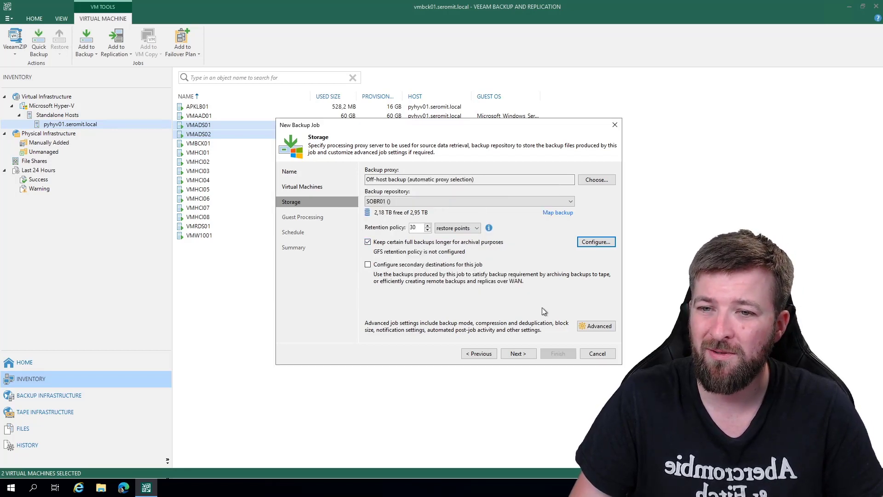
left_click(517, 354)
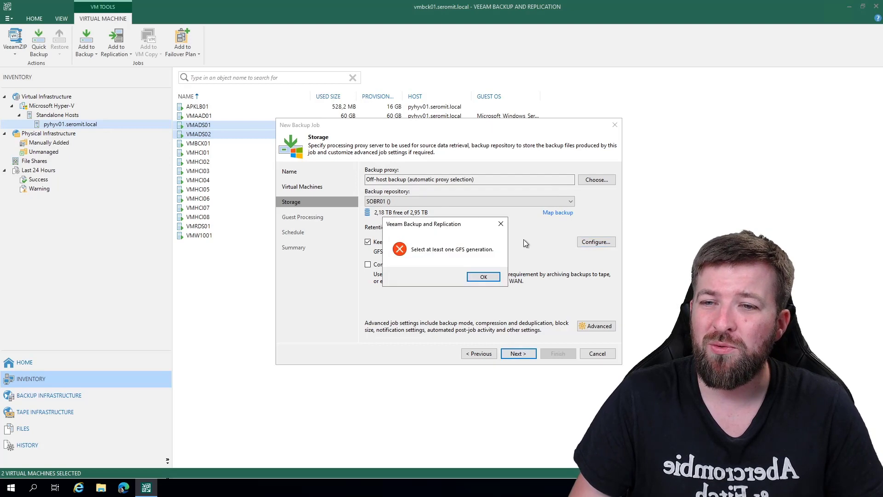
left_click(484, 276)
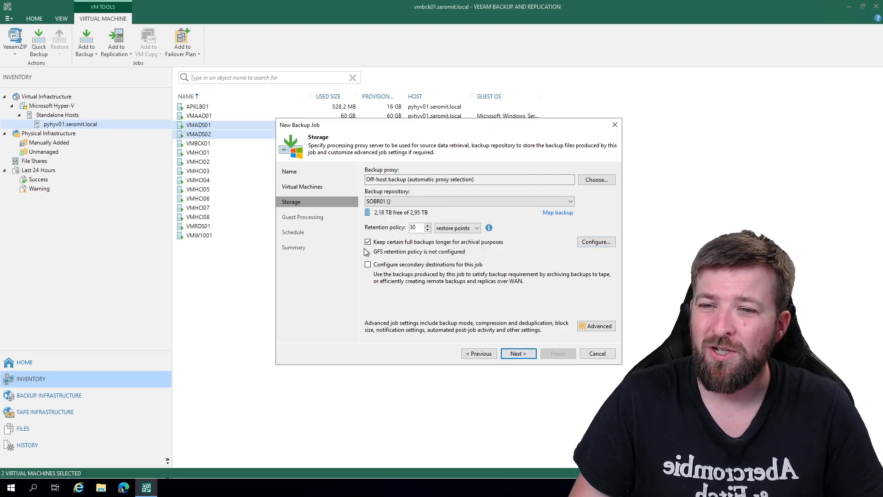
left_click(368, 242)
- Enable application-aware processing for the job and use the saved sa-bck-action service account as guest OS credentials
left_click(515, 353)
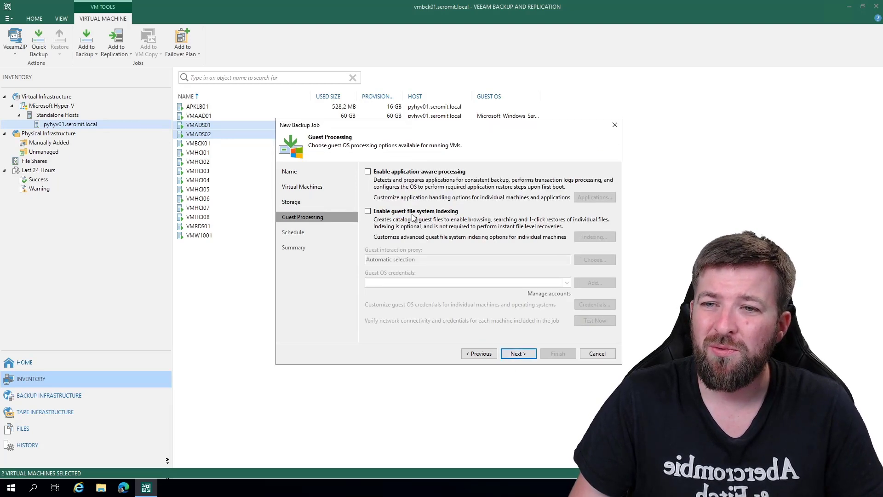
left_click(395, 173)
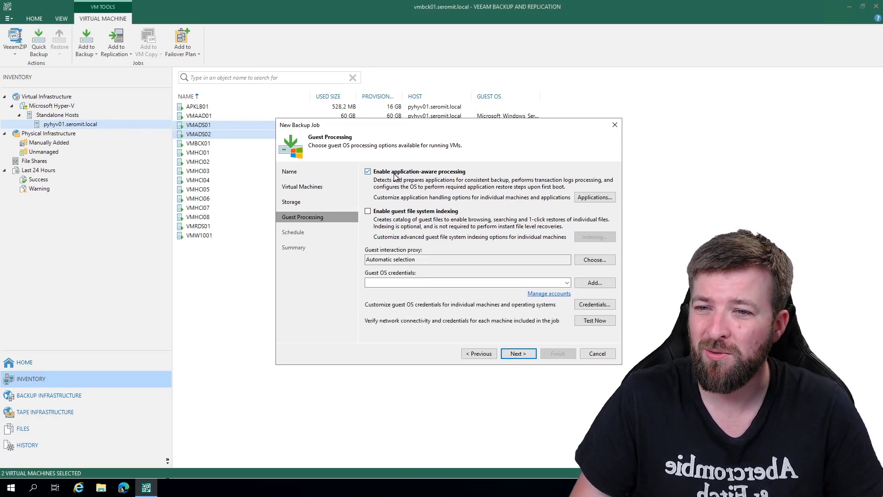
left_click(567, 282)
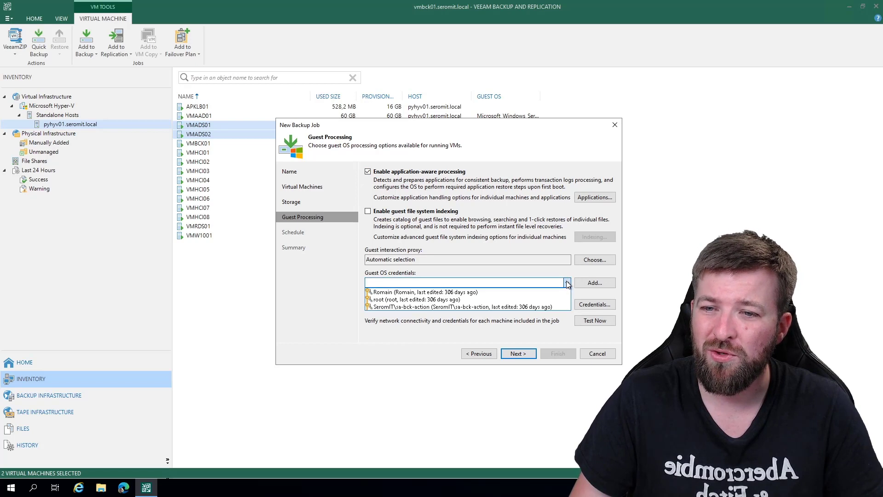
left_click(432, 307)
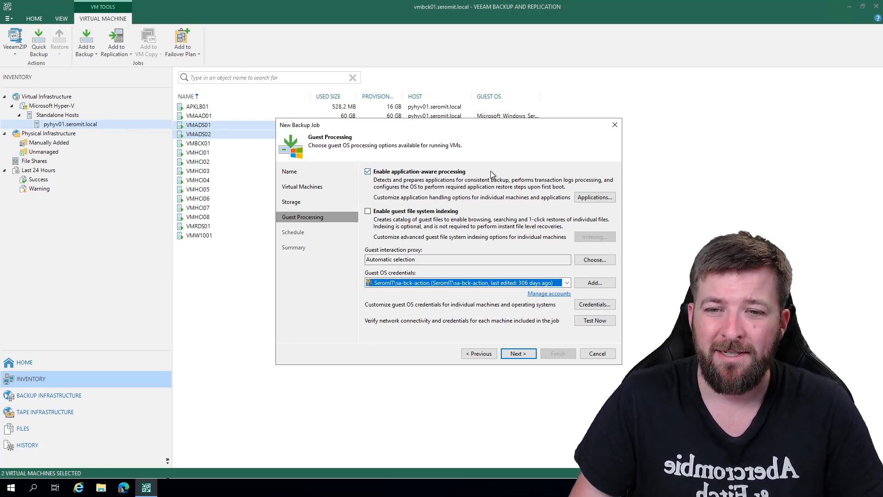
- Schedule the job to run automatically every day at 22:00 and finish creating it
left_click(517, 354)
left_click(395, 171)
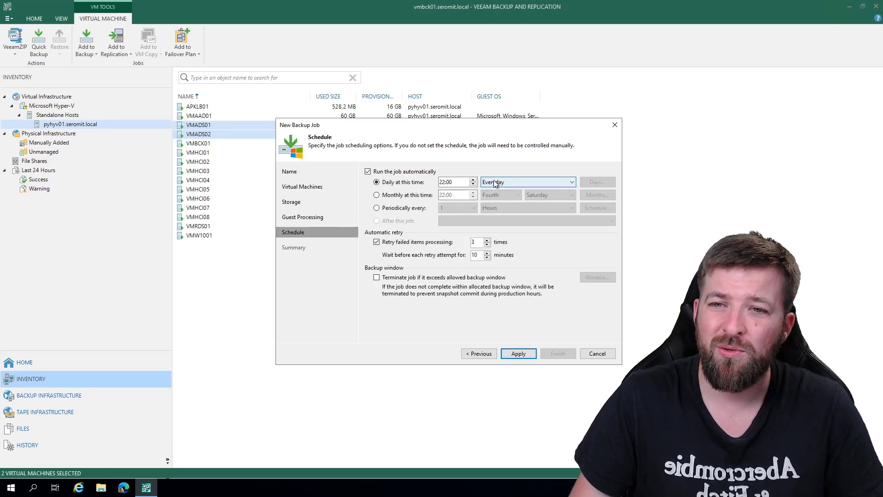
left_click(519, 358)
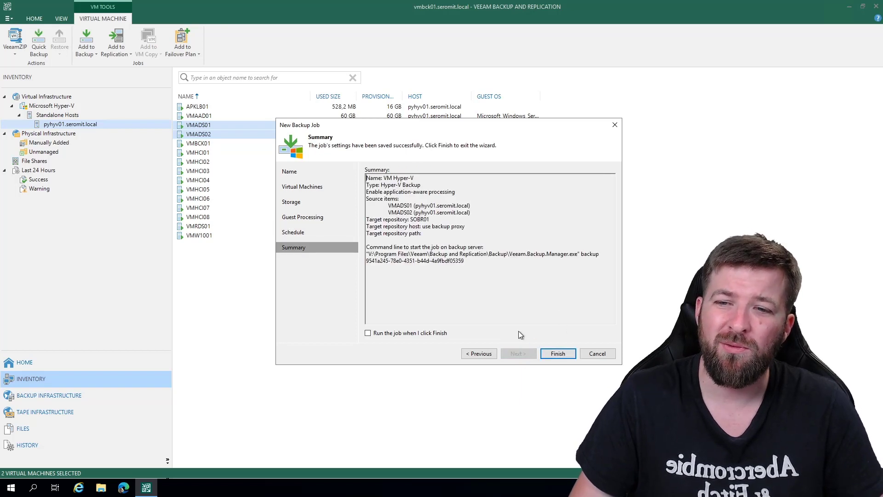
left_click(555, 356)
- View the running session of the VM Hyper-V job among the sessions of the last 24 hours
left_click(46, 364)
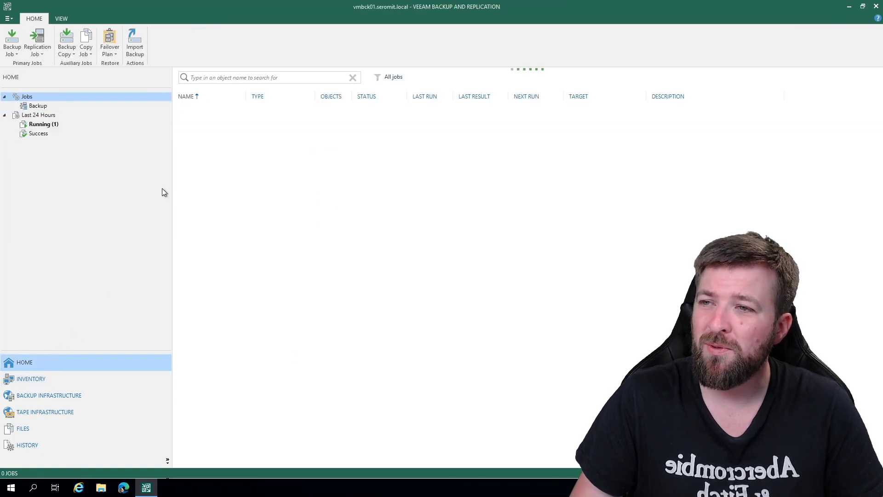
left_click(56, 125)
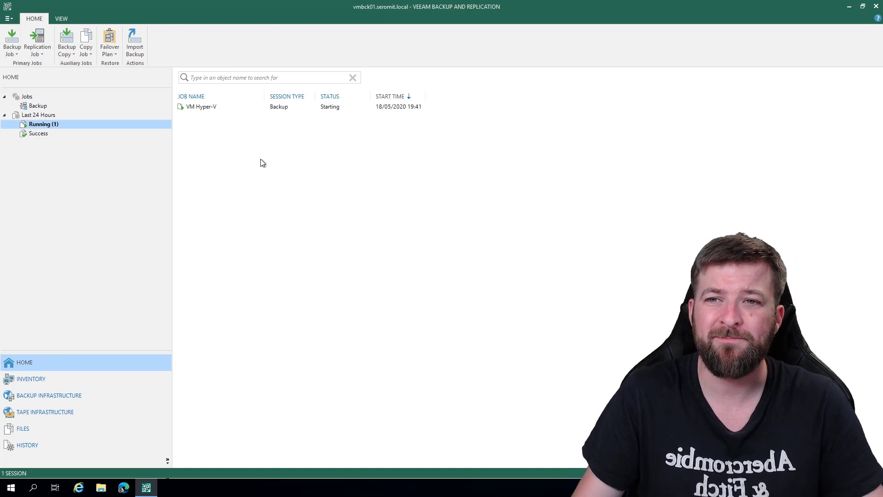
right_click(188, 110)
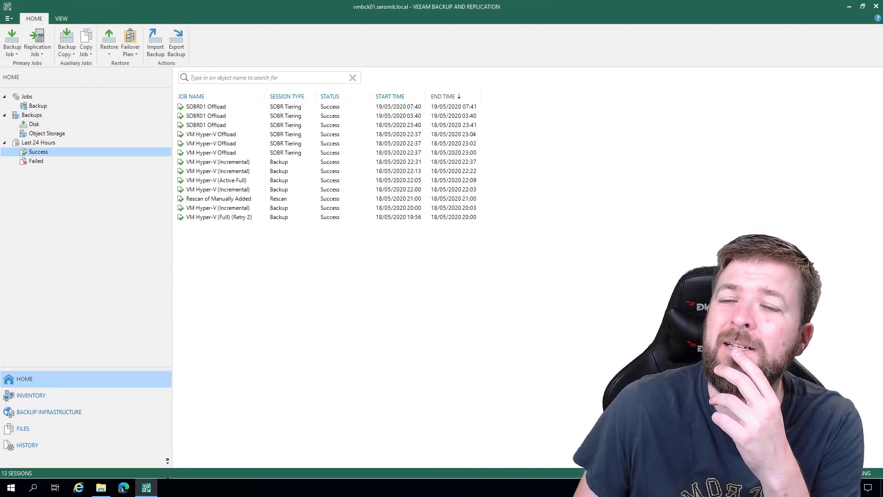
- Sort the successful sessions by start time, newest first, and review the details of the latest SOBR01 Offload session
left_click(395, 97)
left_click(394, 96)
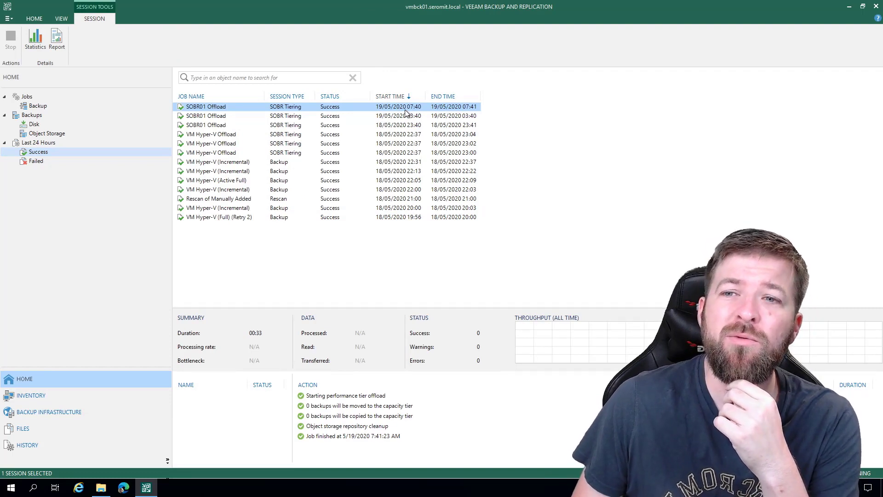
key("ctrl+shift+Escape")
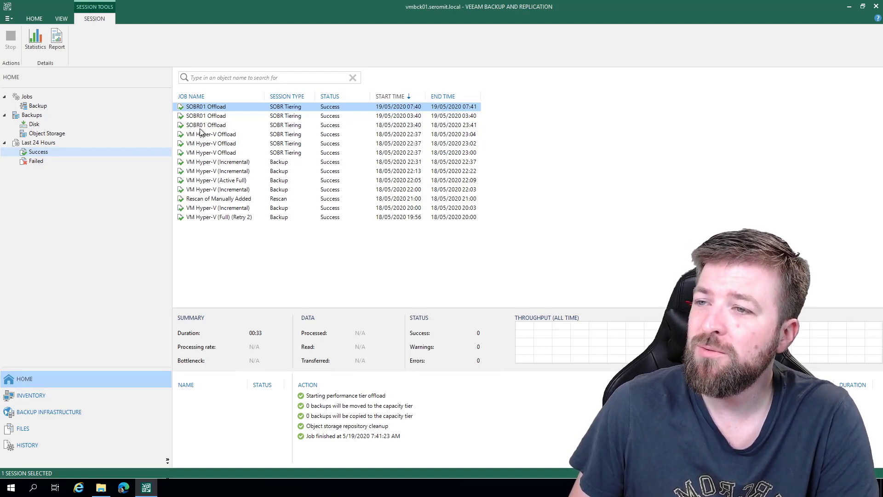
- Examine the properties and backup files of the VM Hyper-V backup held in object storage
left_click(32, 116)
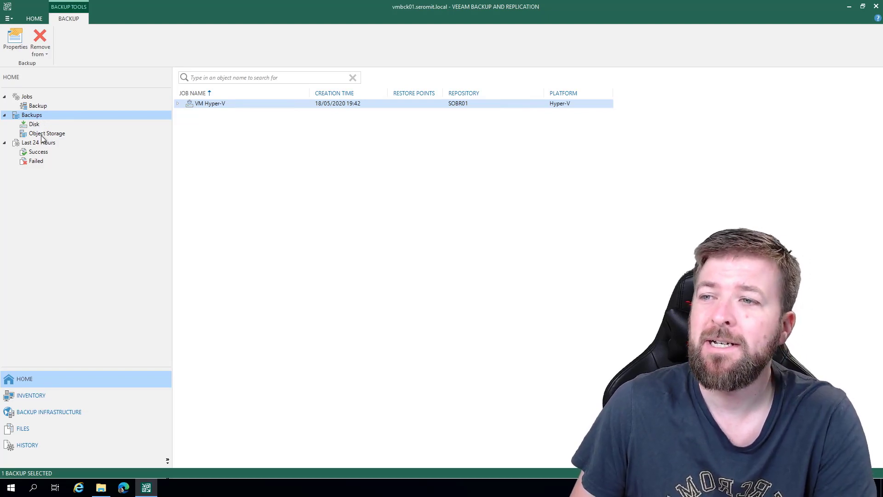
left_click(42, 134)
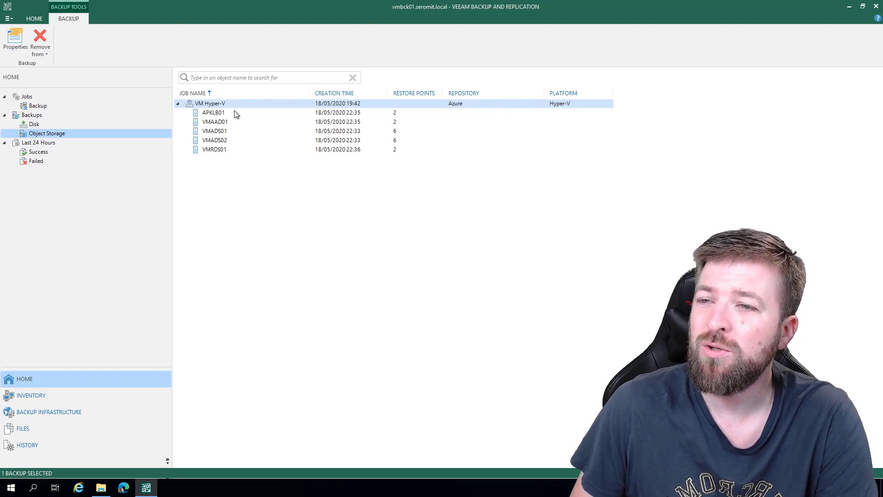
right_click(210, 105)
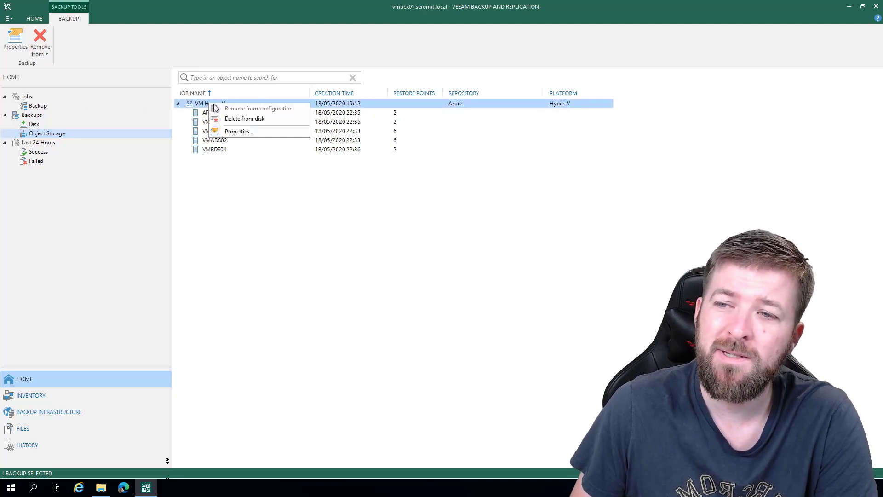
left_click(232, 130)
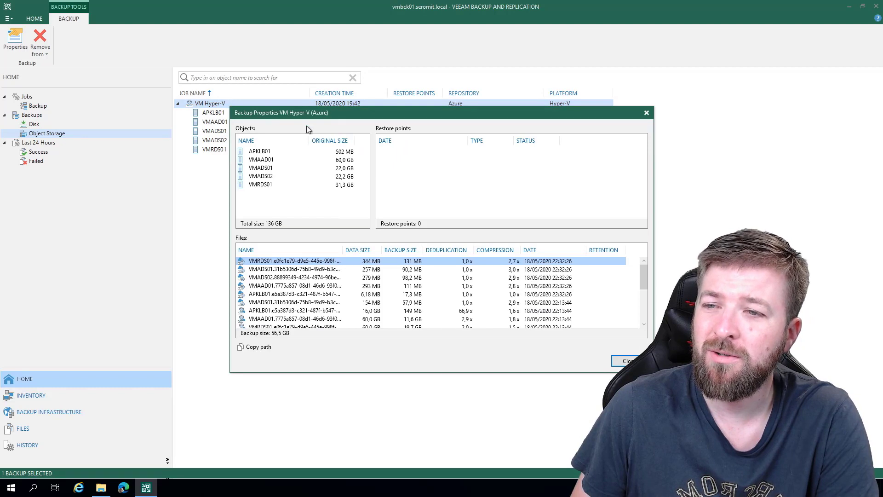
left_click_drag(359, 112, 484, 54)
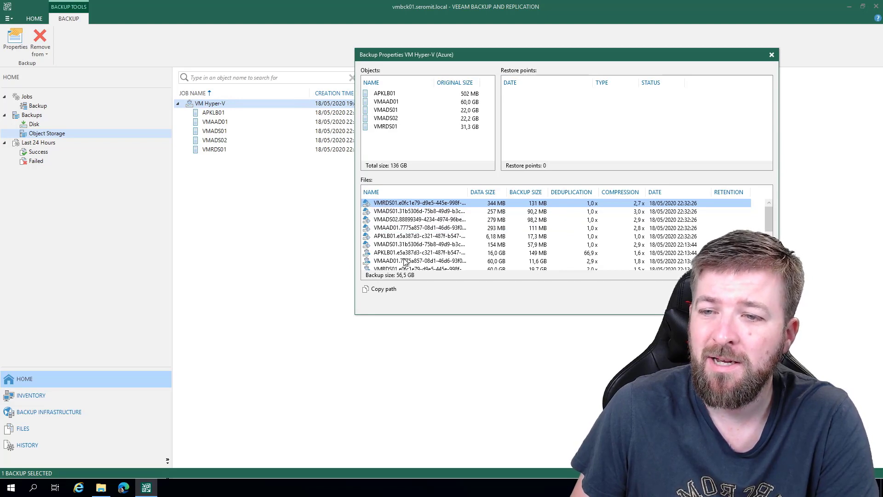
left_click(368, 253)
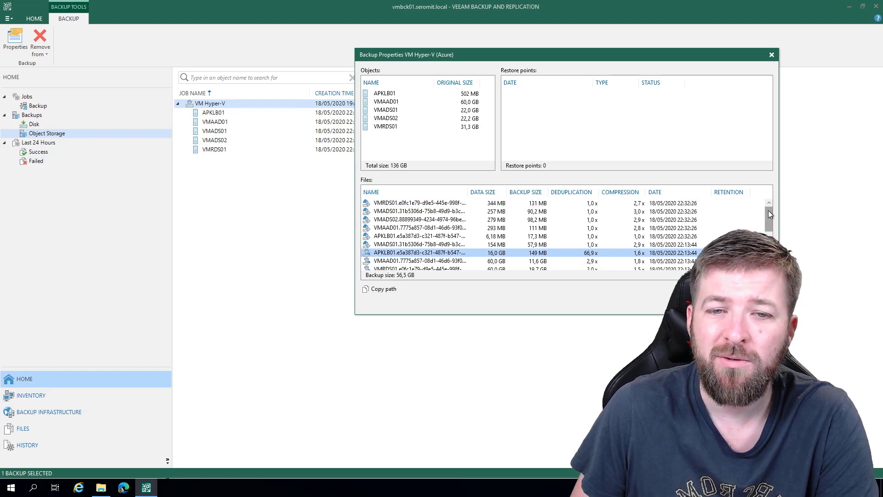
left_click_drag(769, 223, 768, 234)
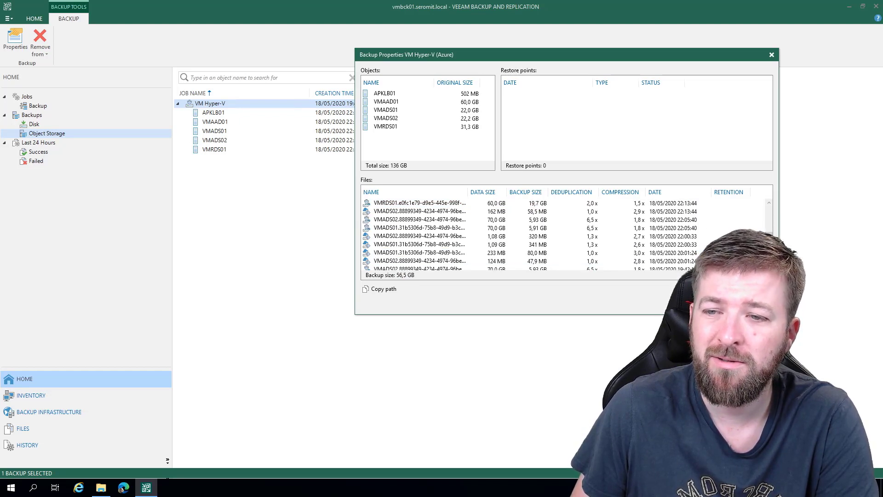
left_click(755, 303)
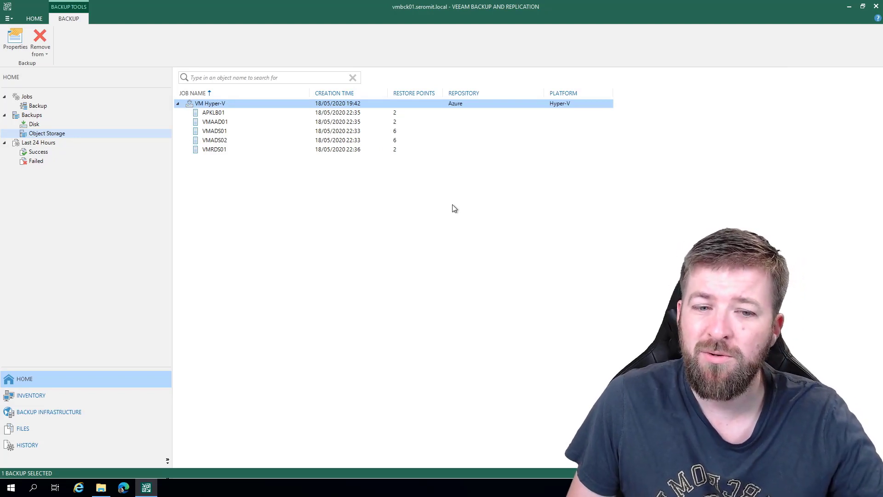
- Switch to the Azure portal and browse the veeam container through Veeam, Archive and Backup into the backup's GUID-named subfolders
key("alt+Tab")
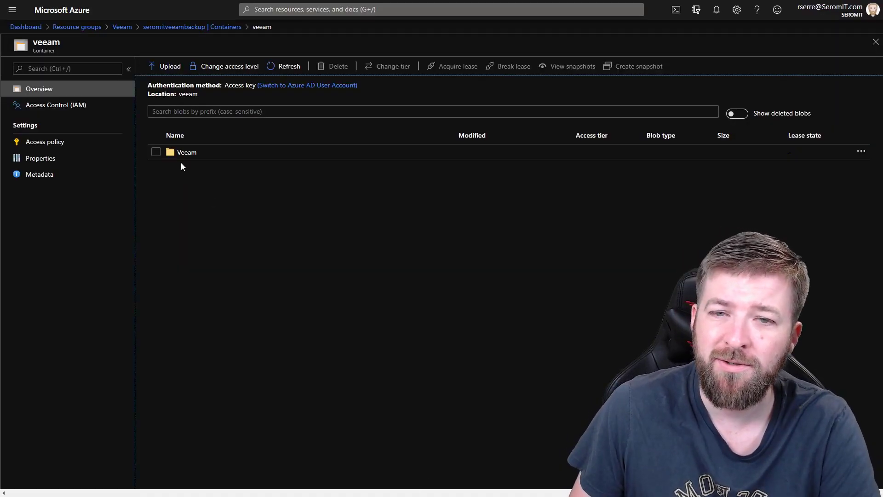
left_click(183, 153)
left_click(193, 169)
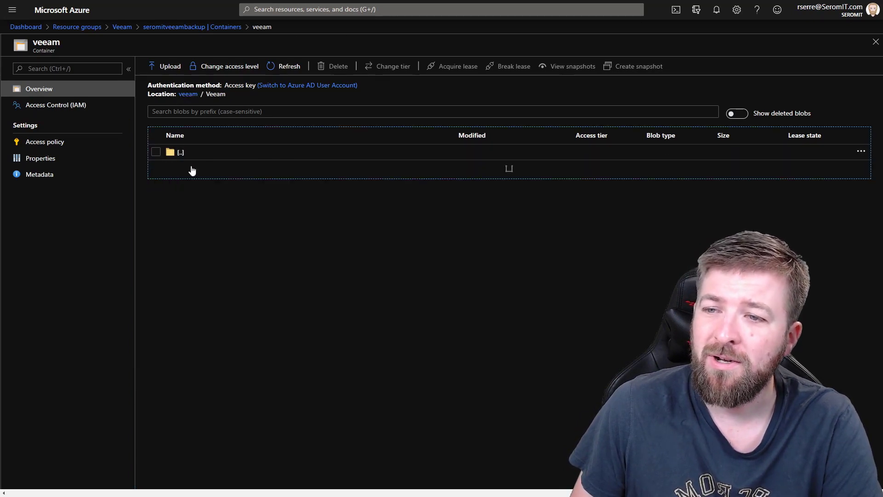
left_click(192, 169)
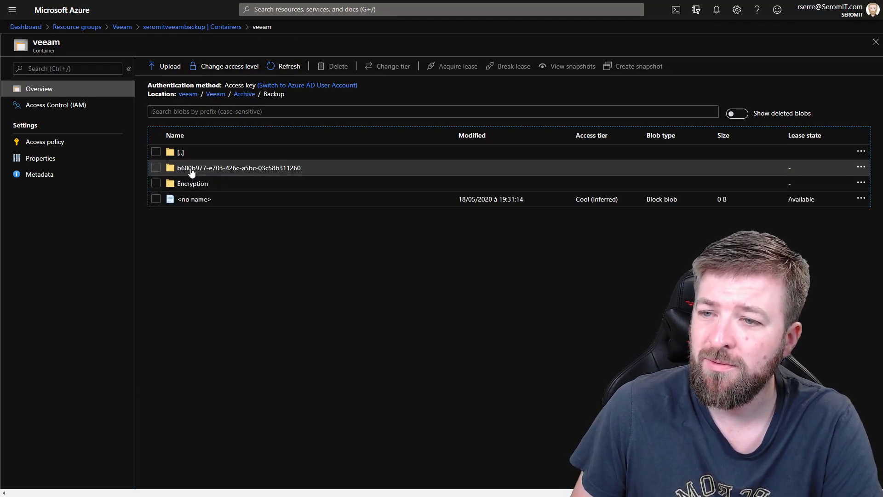
left_click(258, 169)
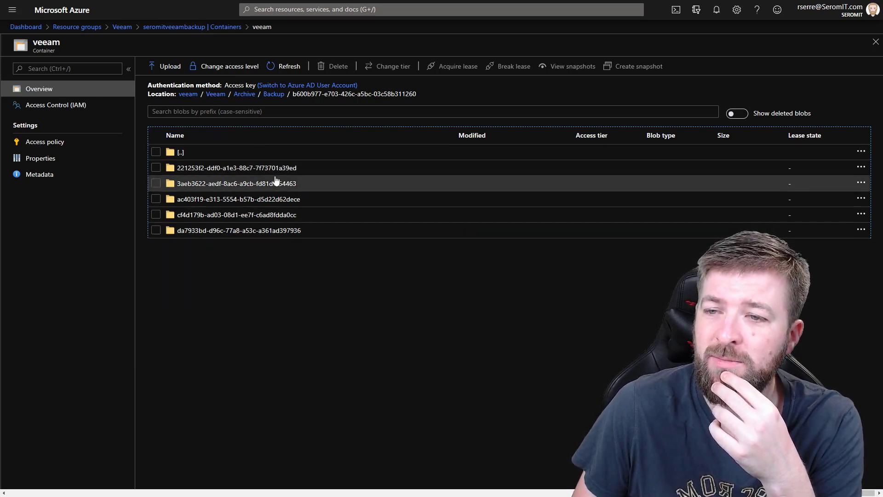
left_click(251, 168)
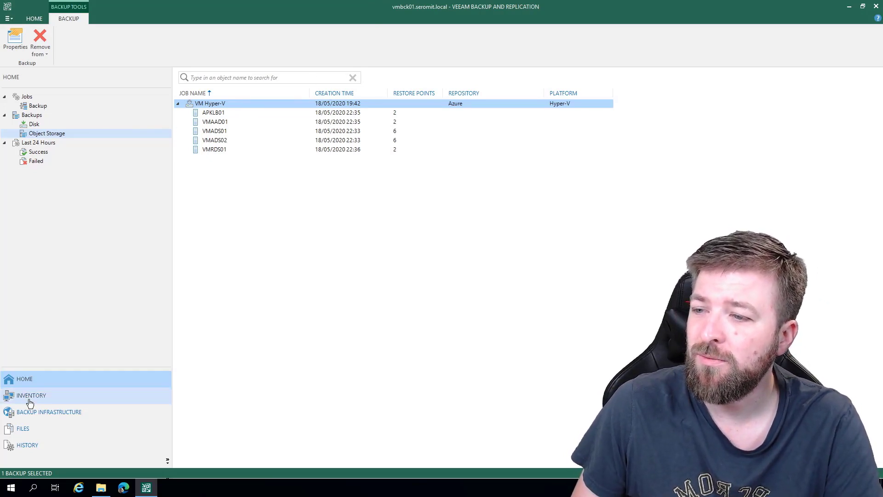
- Start restoring the entire VMADS01 virtual machine from the inventory of the Hyper-V host pyhyv01.seromit.local
left_click(50, 398)
left_click(64, 125)
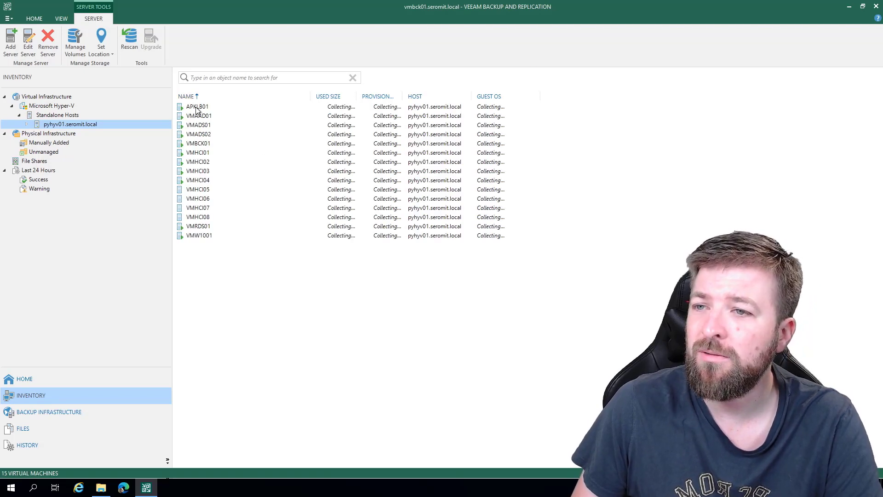
left_click(198, 124)
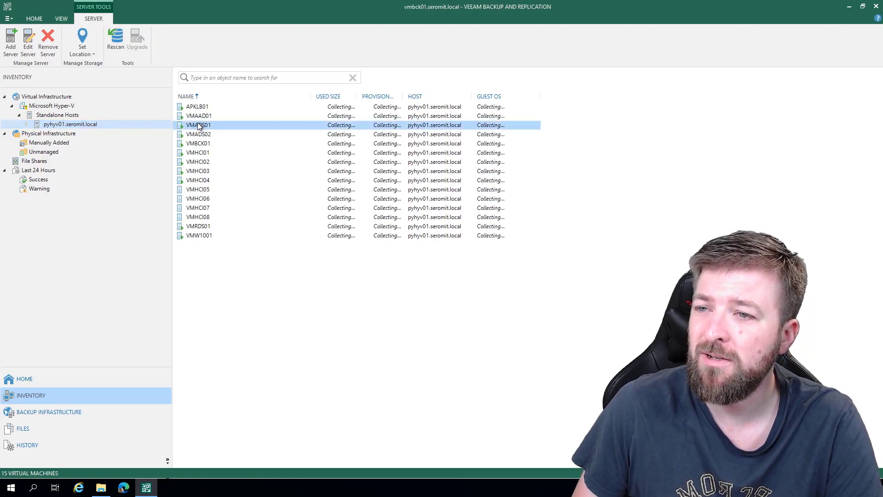
right_click(199, 125)
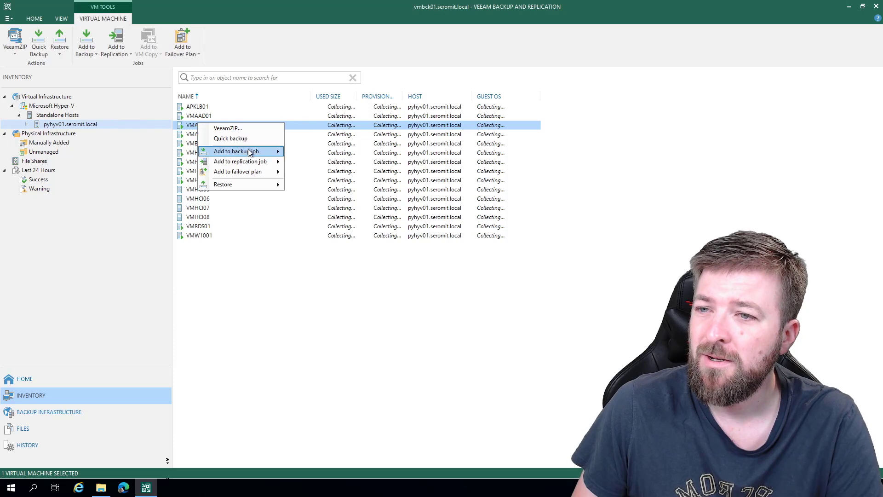
mouse_move(251, 153)
mouse_move(258, 188)
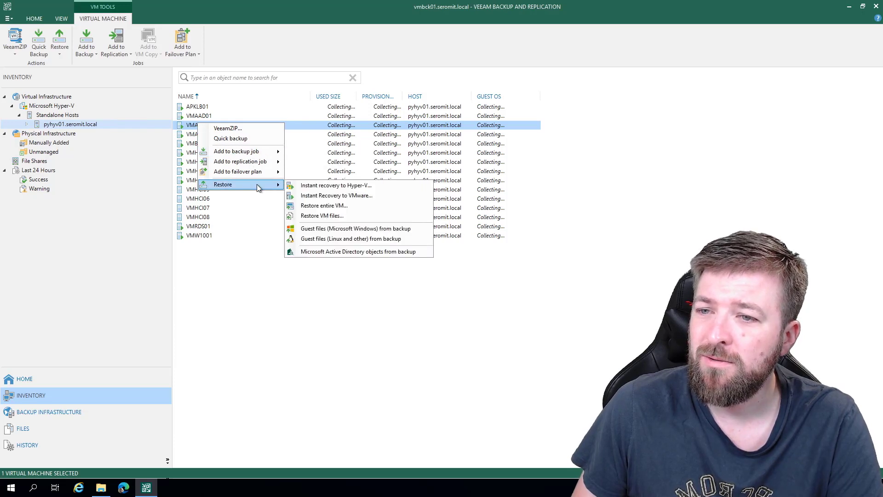
left_click(323, 215)
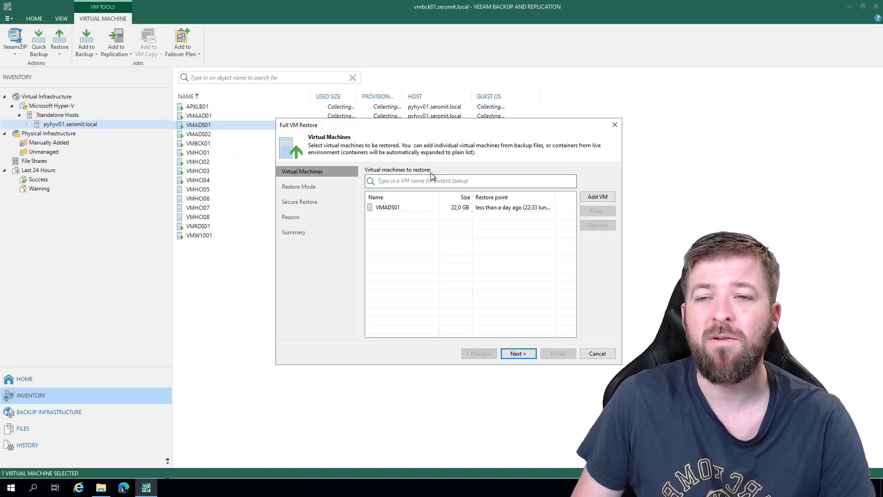
- Display the available restore points of VMADS01 from the VM Hyper-V job in the restore wizard
left_click(390, 208)
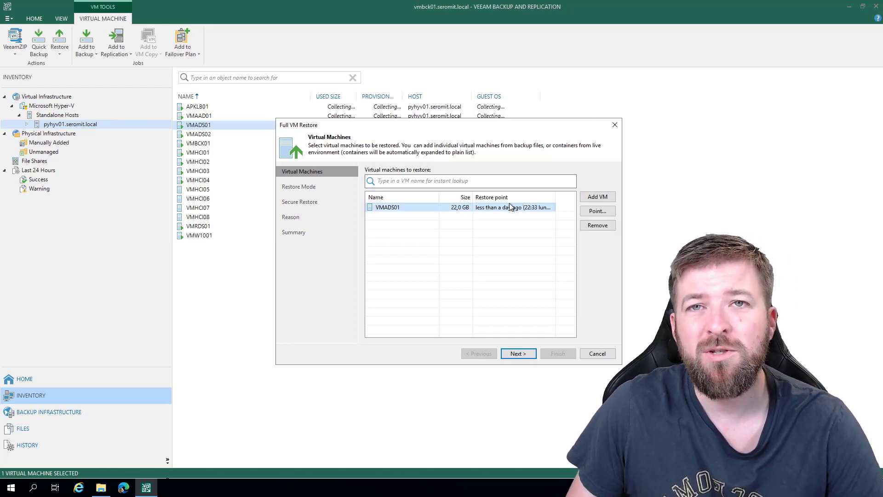
left_click(598, 211)
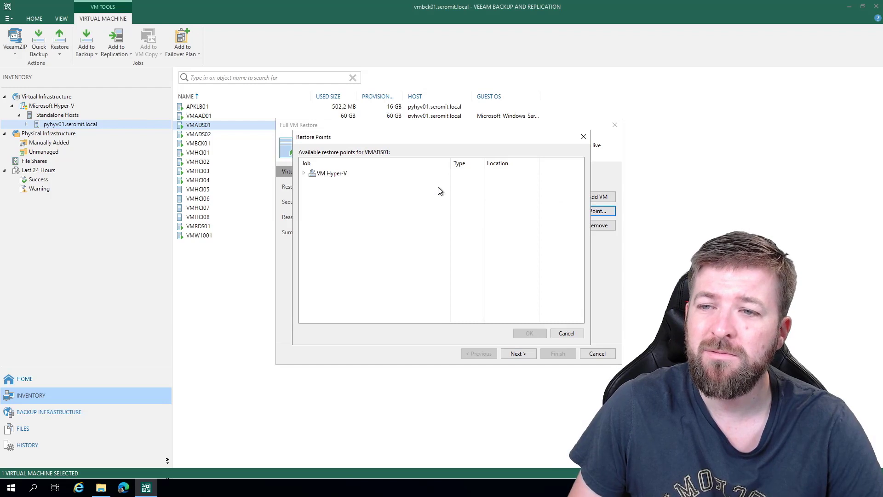
left_click(304, 173)
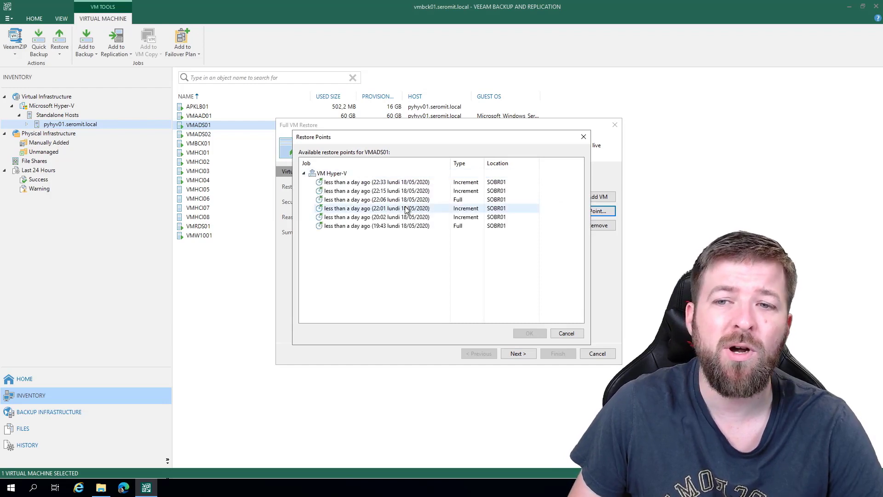